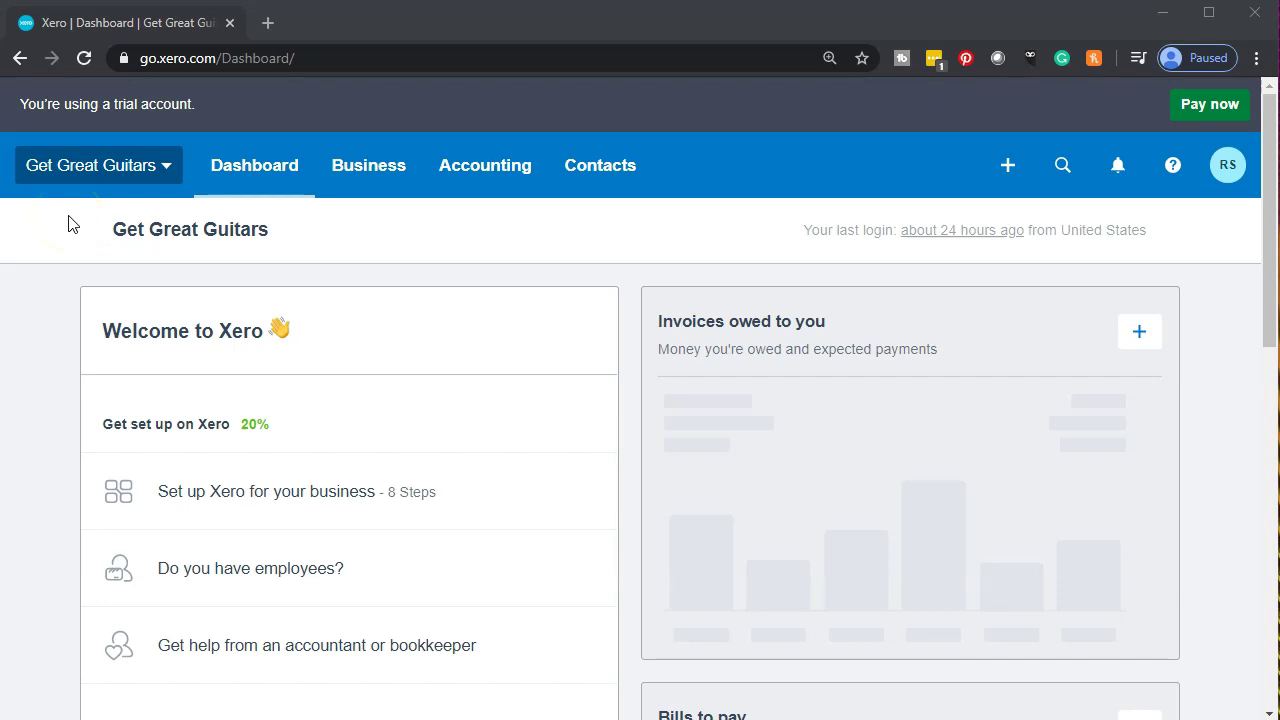
Open the Get Great Guitars organisation settings at 125% zoom and go to Users.
{"action": "left_click", "coordinate": [148, 181]}
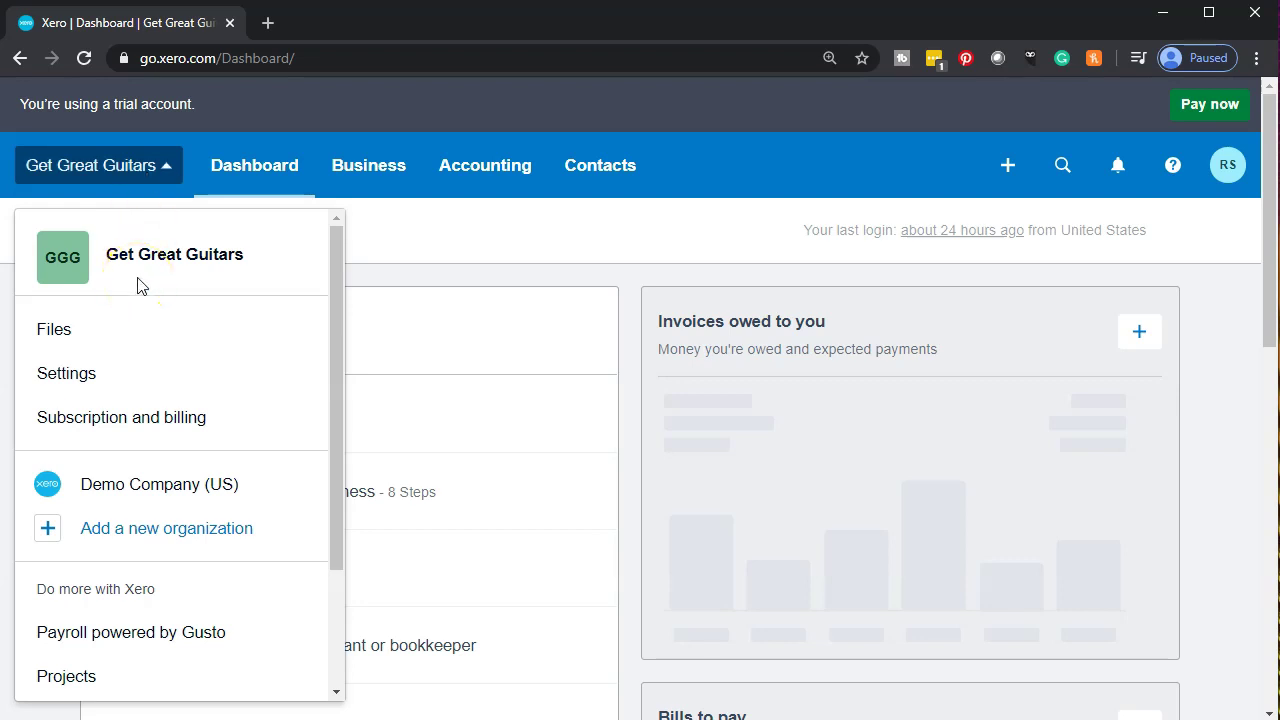
{"action": "left_click", "coordinate": [123, 373]}
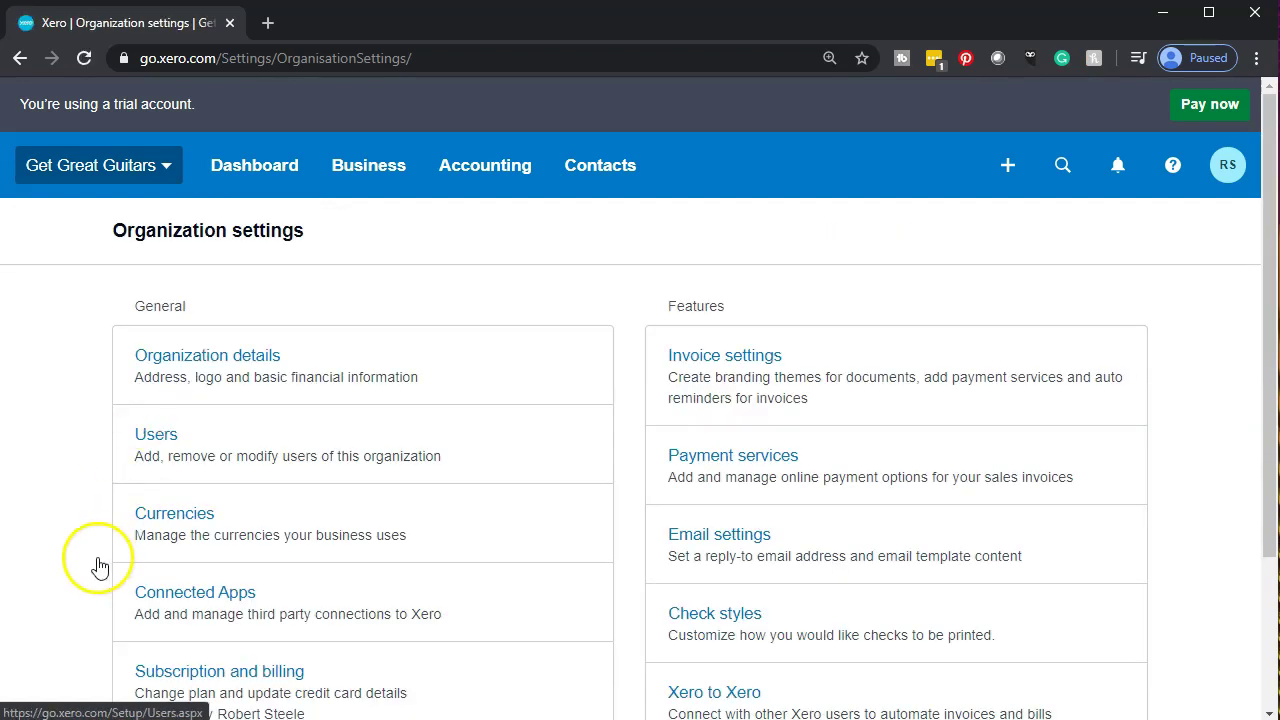
{"action": "key", "text": "ctrl+plus"}
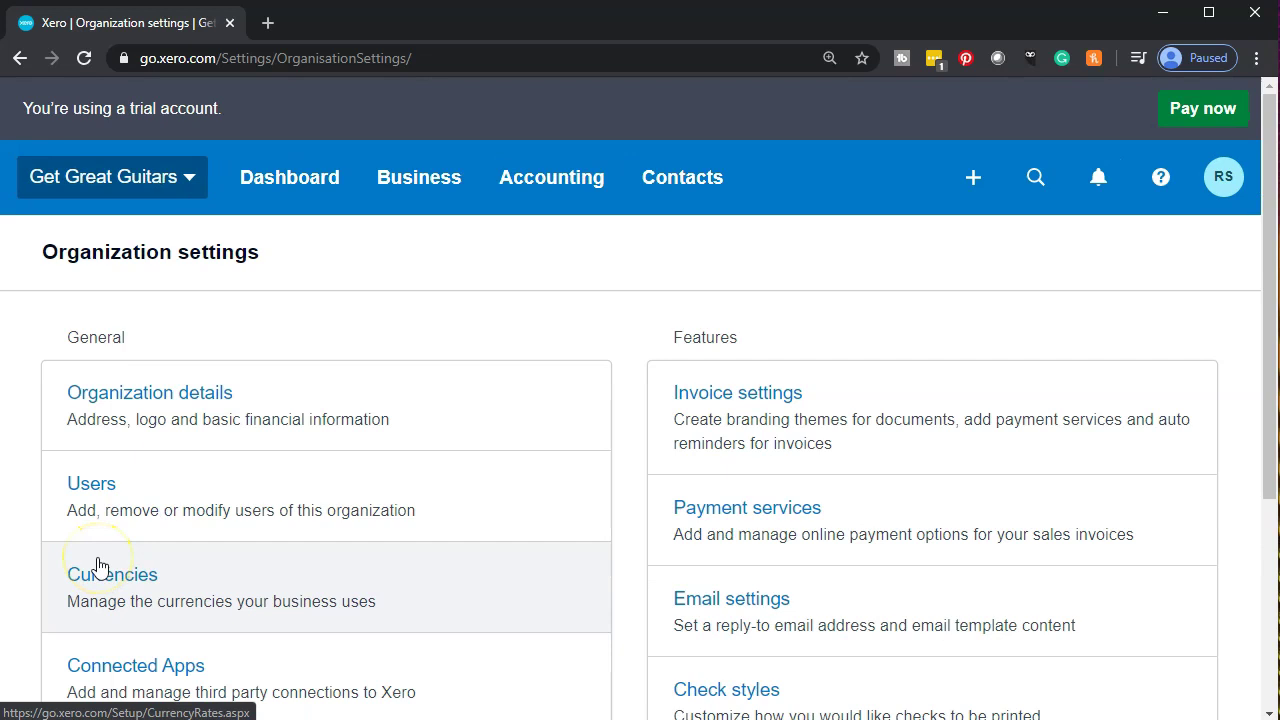
{"action": "key", "text": "ctrl+plus"}
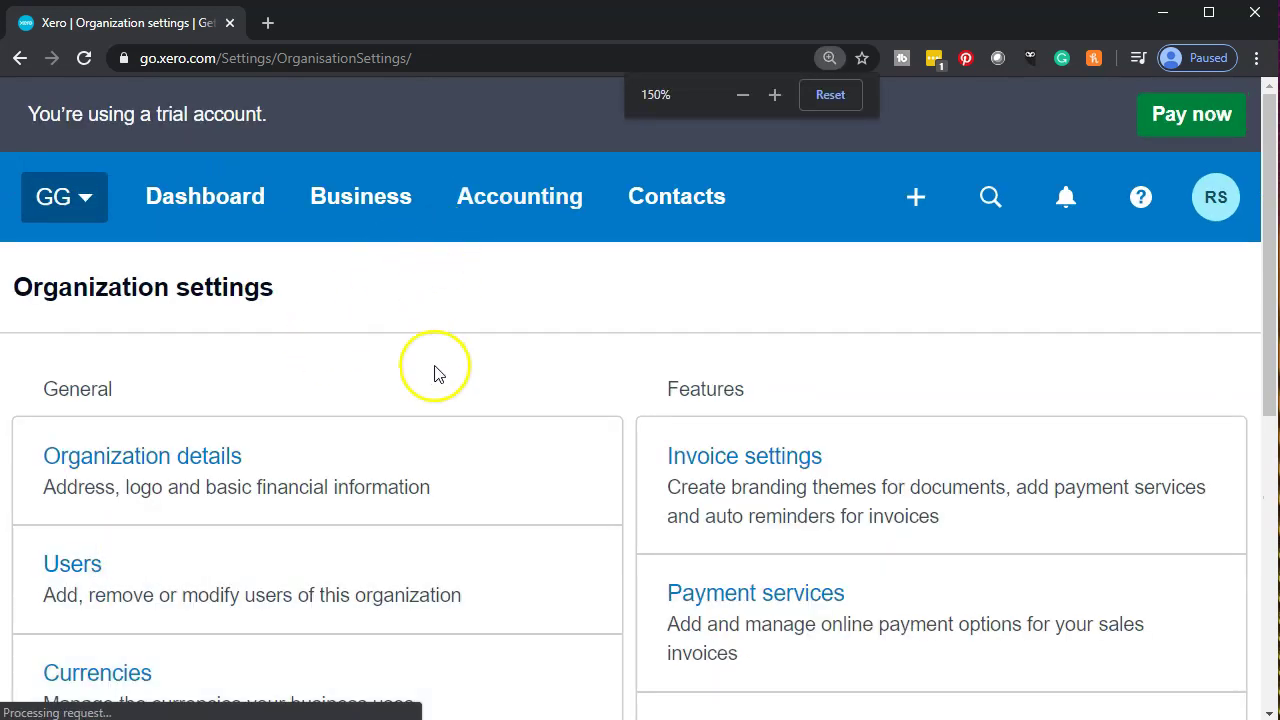
{"action": "key", "text": "ctrl+minus"}
{"action": "scroll", "coordinate": [537, 266], "scroll_direction": "down", "scroll_amount": 1}
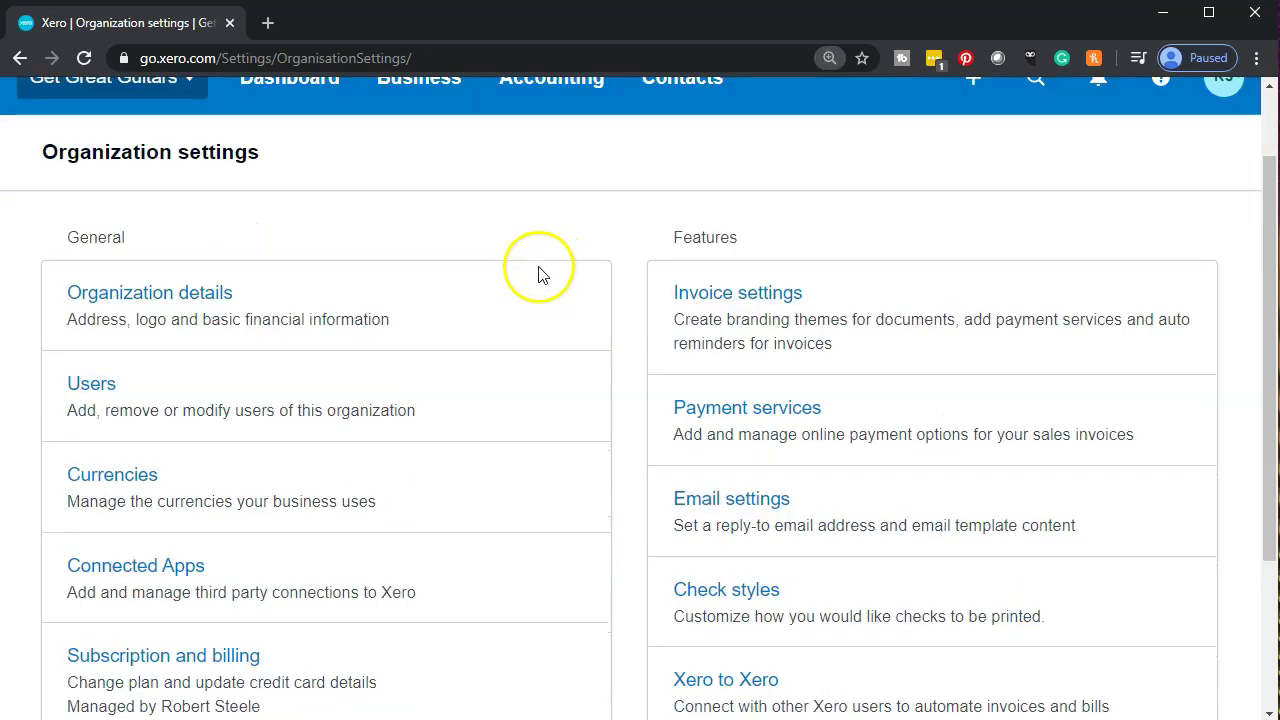
{"action": "scroll", "coordinate": [128, 310], "scroll_direction": "down", "scroll_amount": 1}
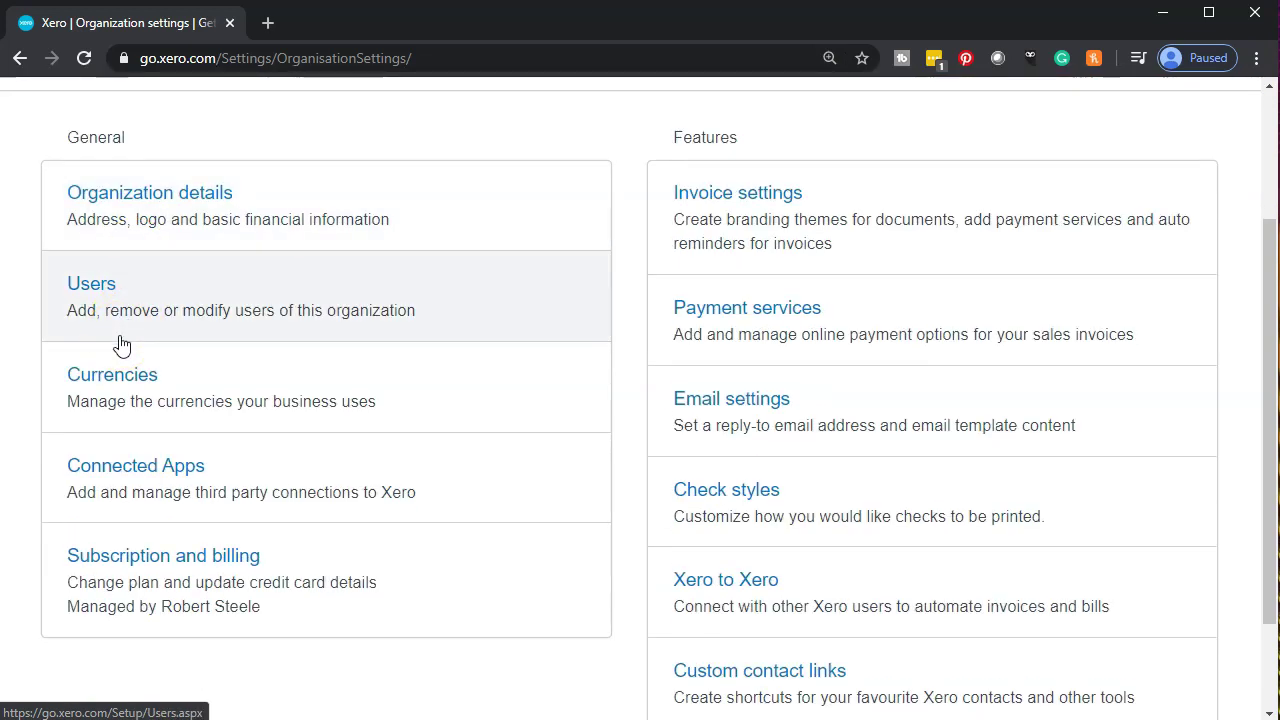
{"action": "left_click", "coordinate": [142, 313]}
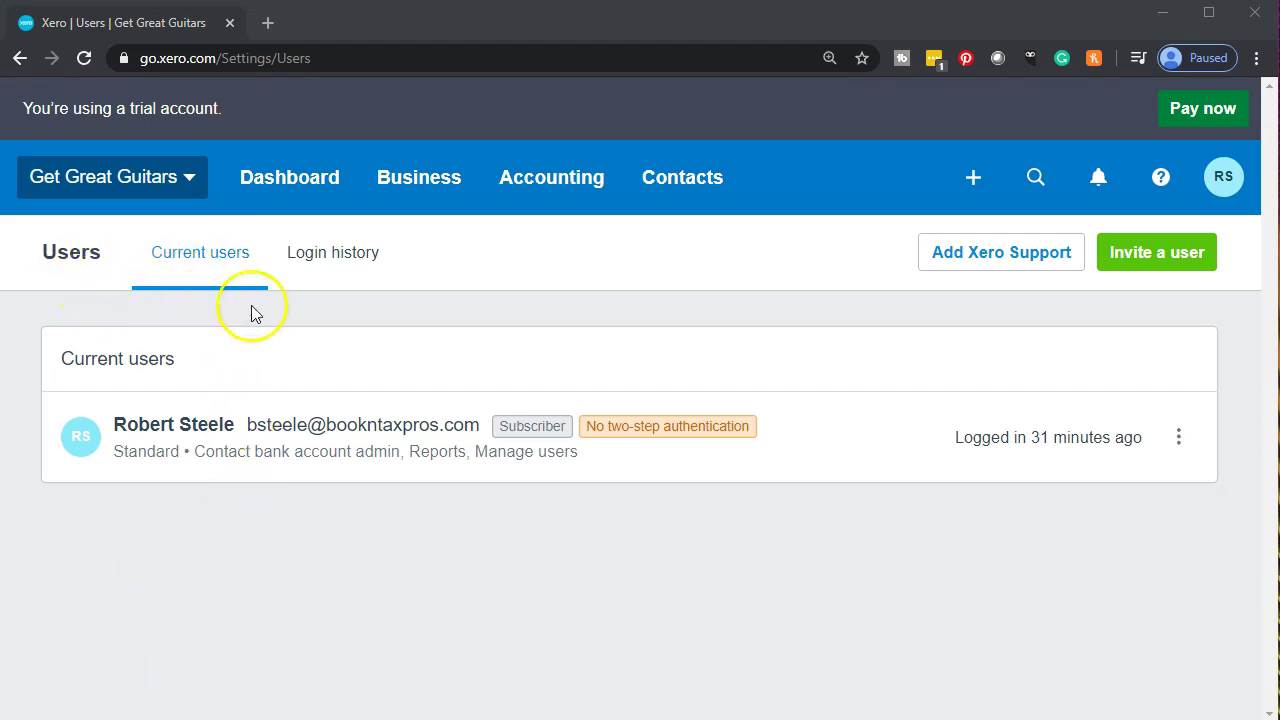
{"action": "left_click", "coordinate": [320, 277]}
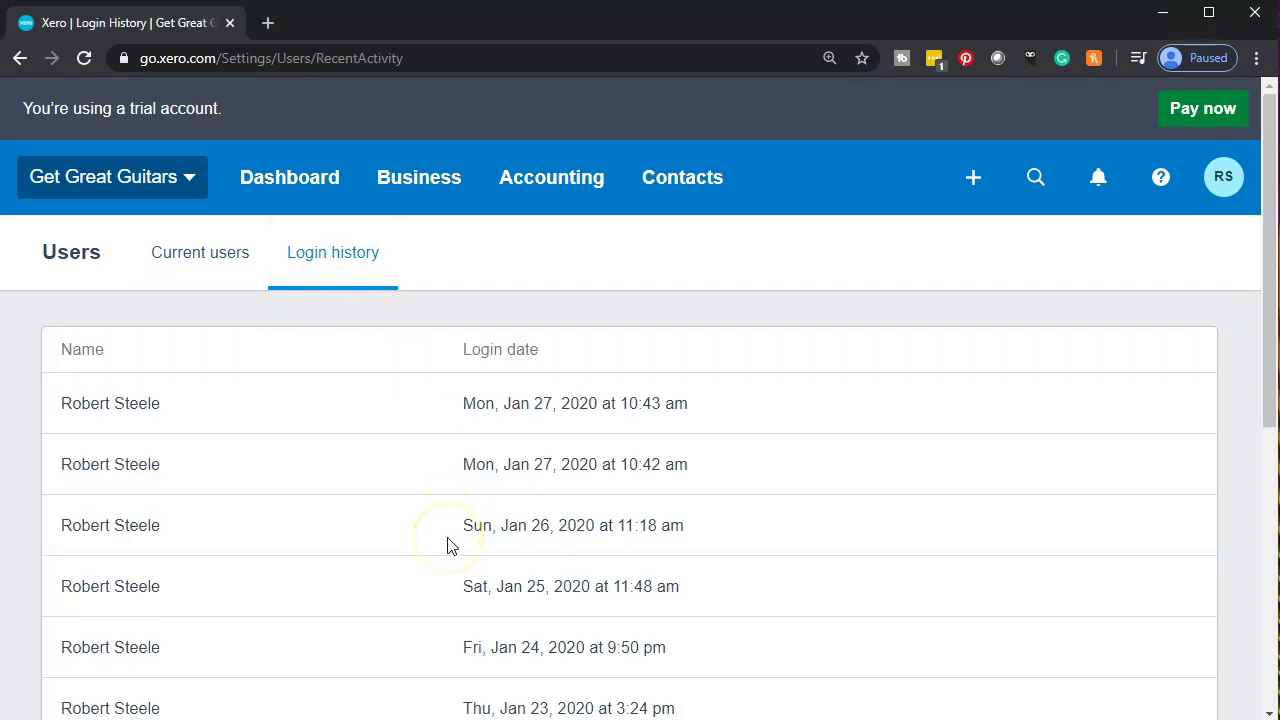
{"action": "scroll", "coordinate": [447, 545], "scroll_direction": "down", "scroll_amount": 4}
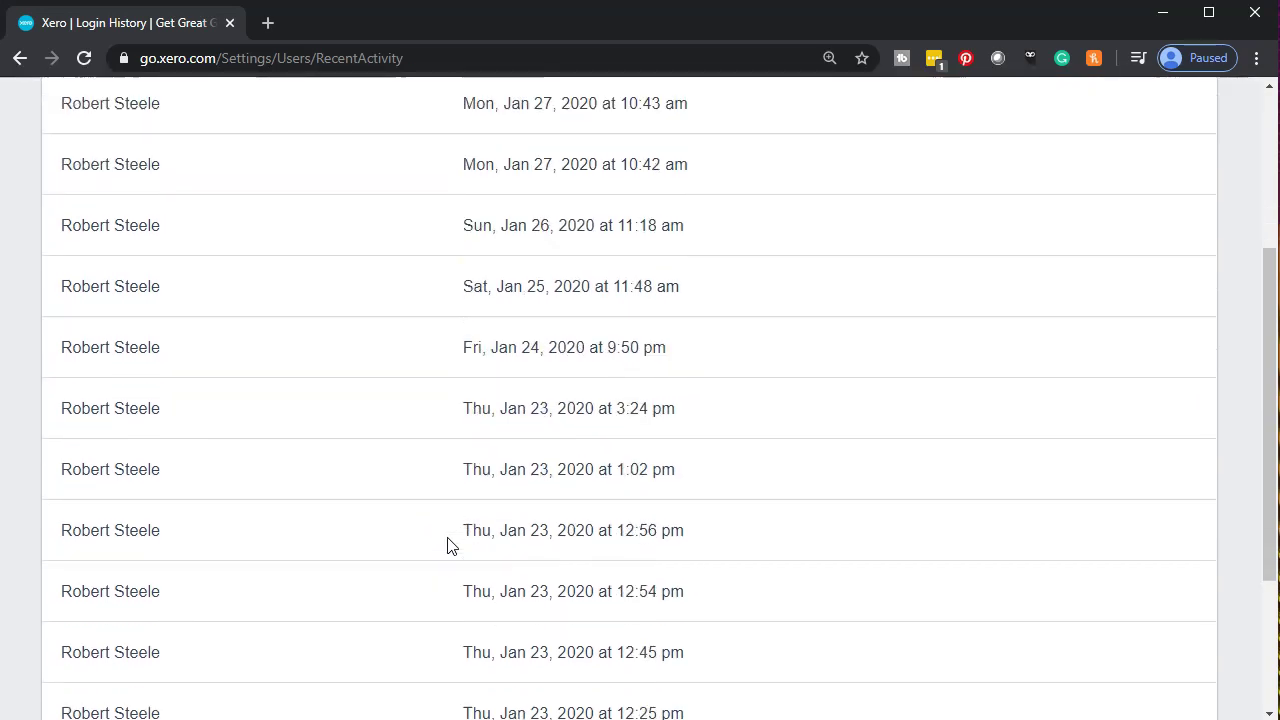
{"action": "scroll", "coordinate": [447, 545], "scroll_direction": "down", "scroll_amount": 2}
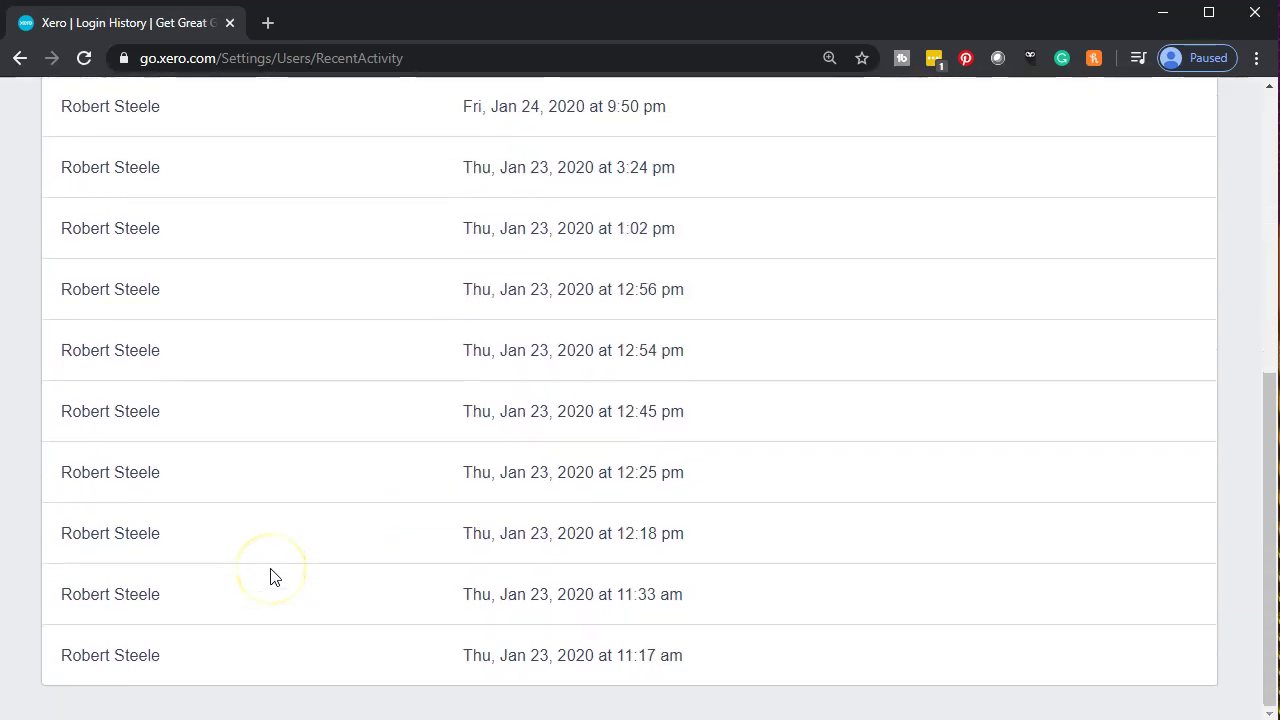
{"action": "scroll", "coordinate": [271, 577], "scroll_direction": "up", "scroll_amount": 2}
{"action": "scroll", "coordinate": [271, 577], "scroll_direction": "up", "scroll_amount": 5}
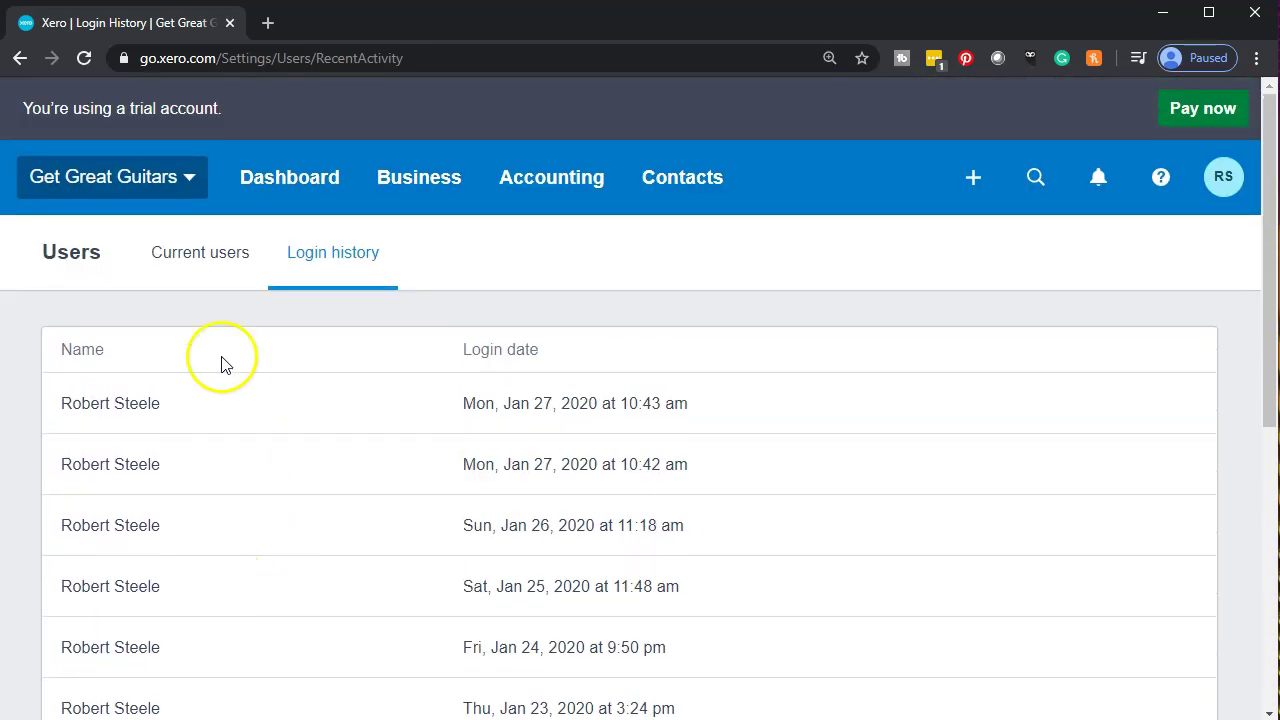
{"action": "left_click", "coordinate": [205, 273]}
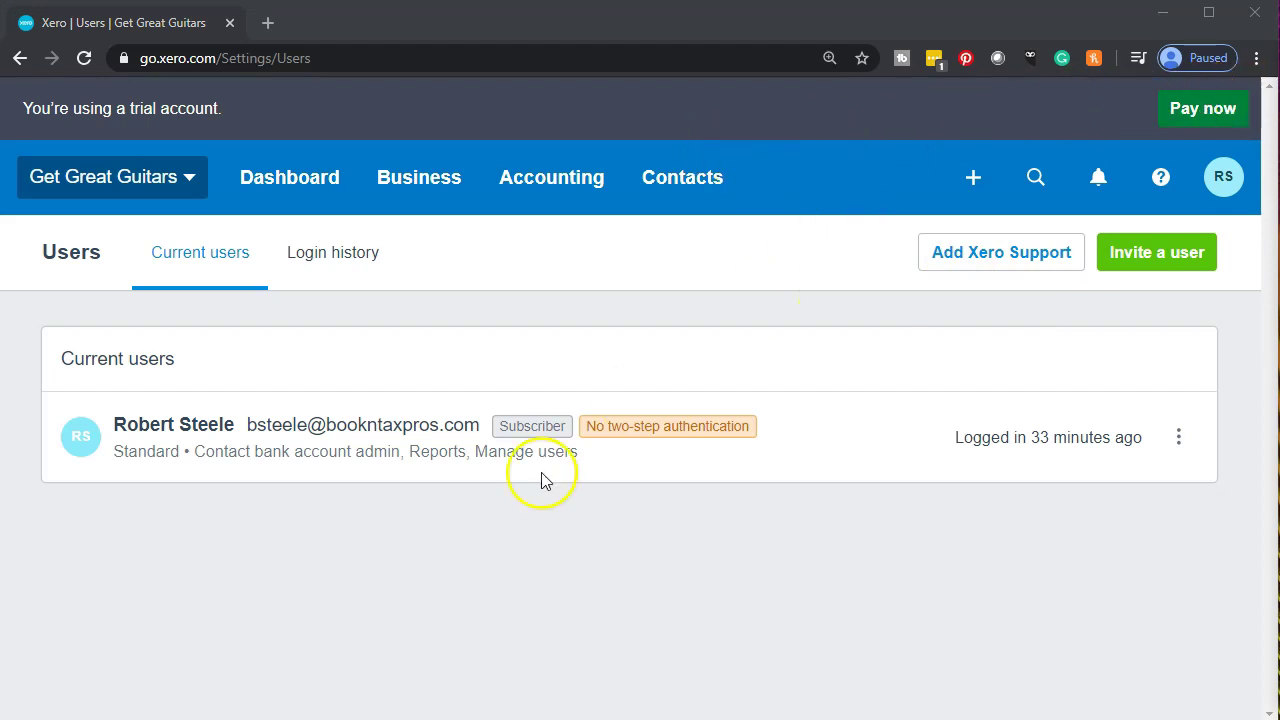
{"action": "left_click", "coordinate": [75, 712]}
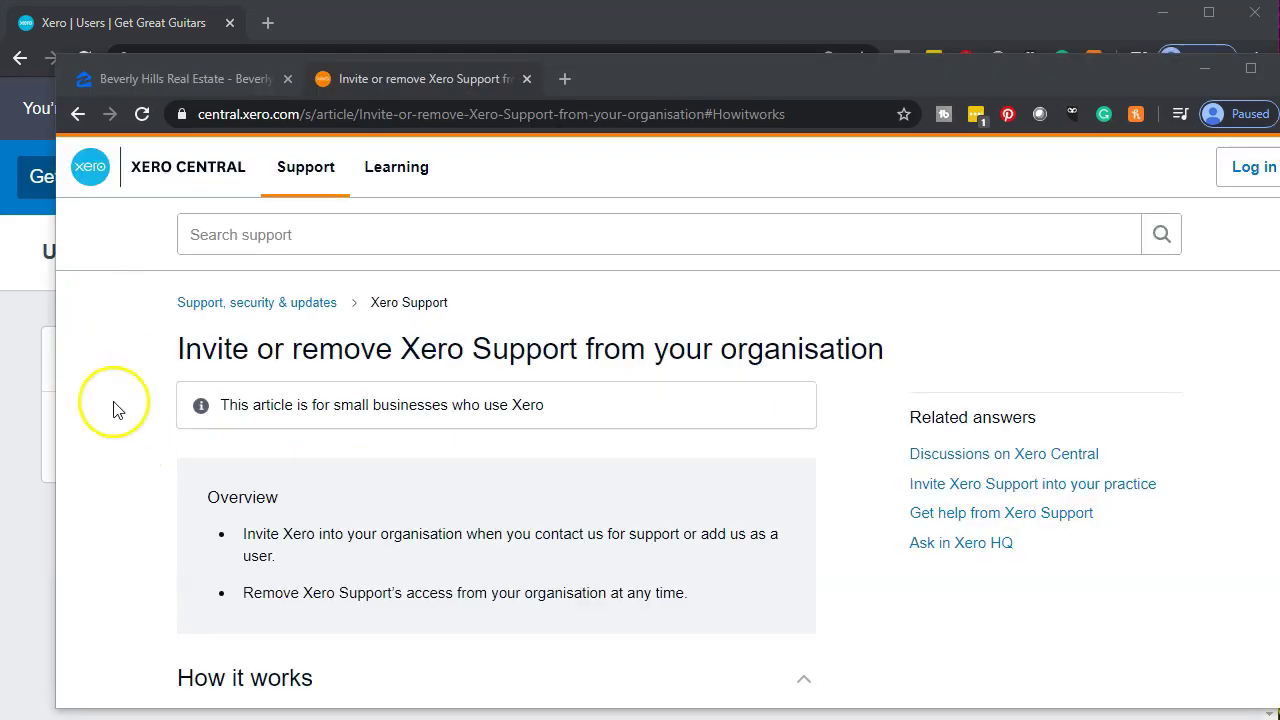
{"action": "scroll", "coordinate": [128, 471], "scroll_direction": "down", "scroll_amount": 3}
{"action": "scroll", "coordinate": [128, 471], "scroll_direction": "down", "scroll_amount": 1}
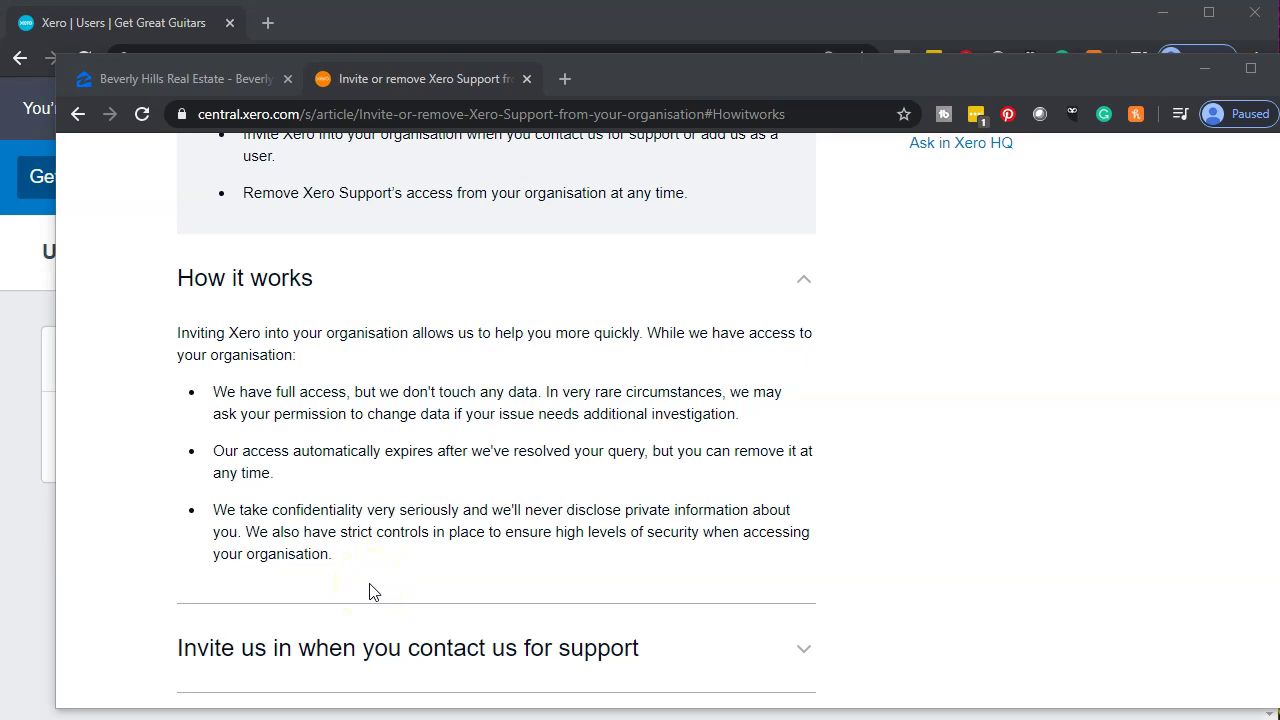
{"action": "scroll", "coordinate": [369, 591], "scroll_direction": "down", "scroll_amount": 1}
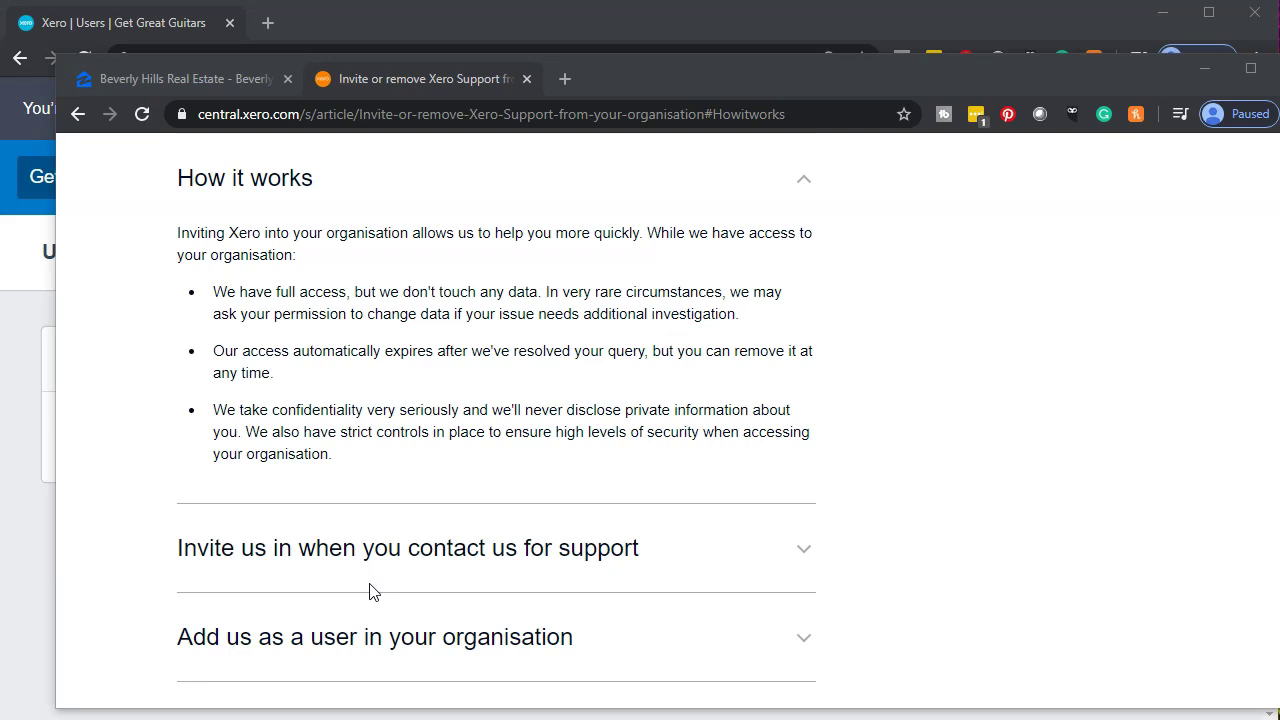
{"action": "scroll", "coordinate": [369, 591], "scroll_direction": "down", "scroll_amount": 1}
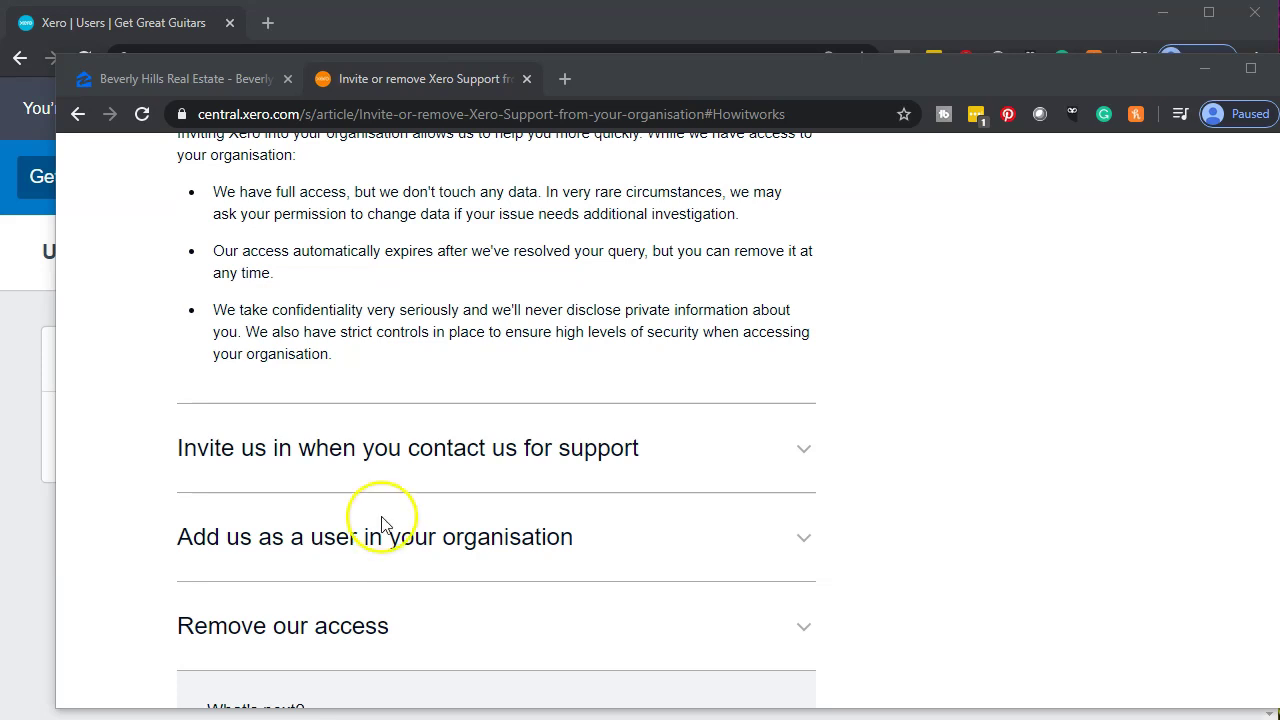
{"action": "left_click", "coordinate": [683, 77]}
{"action": "left_click_drag", "start_coordinate": [691, 76], "coordinate": [1018, 98]}
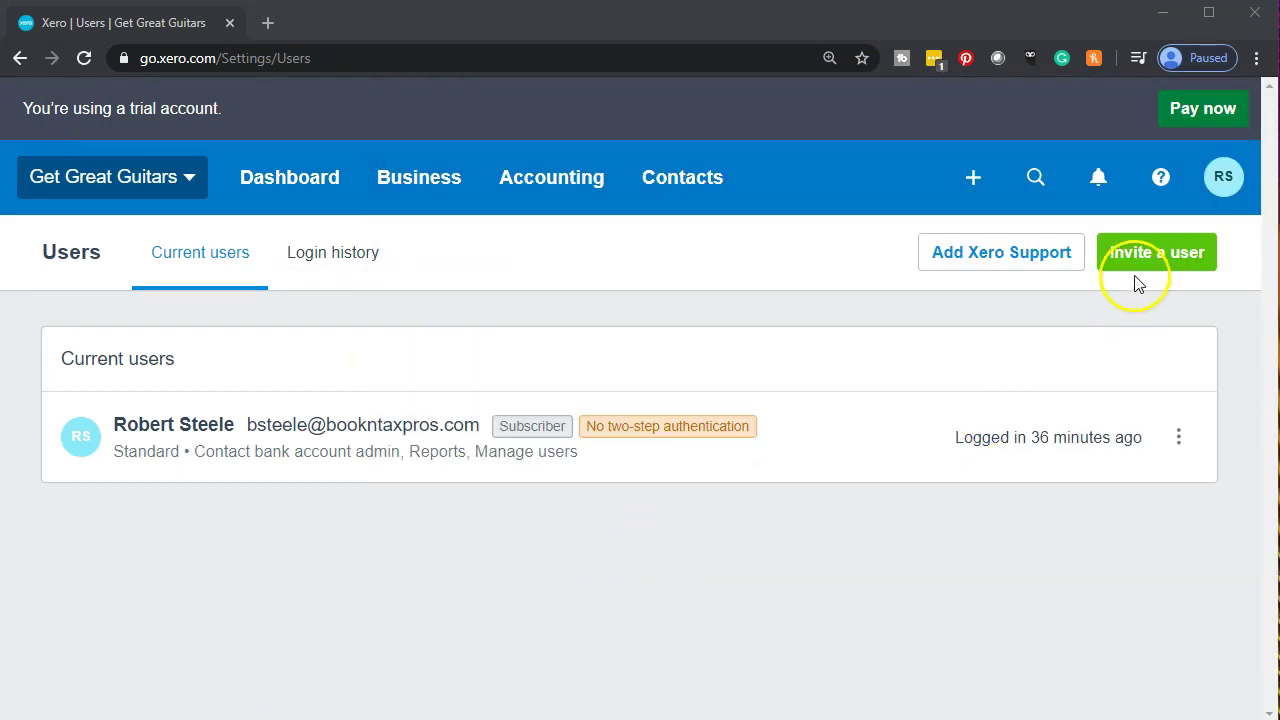
Start a new user invitation and tick Business and accounting access.
{"action": "left_click", "coordinate": [1141, 277]}
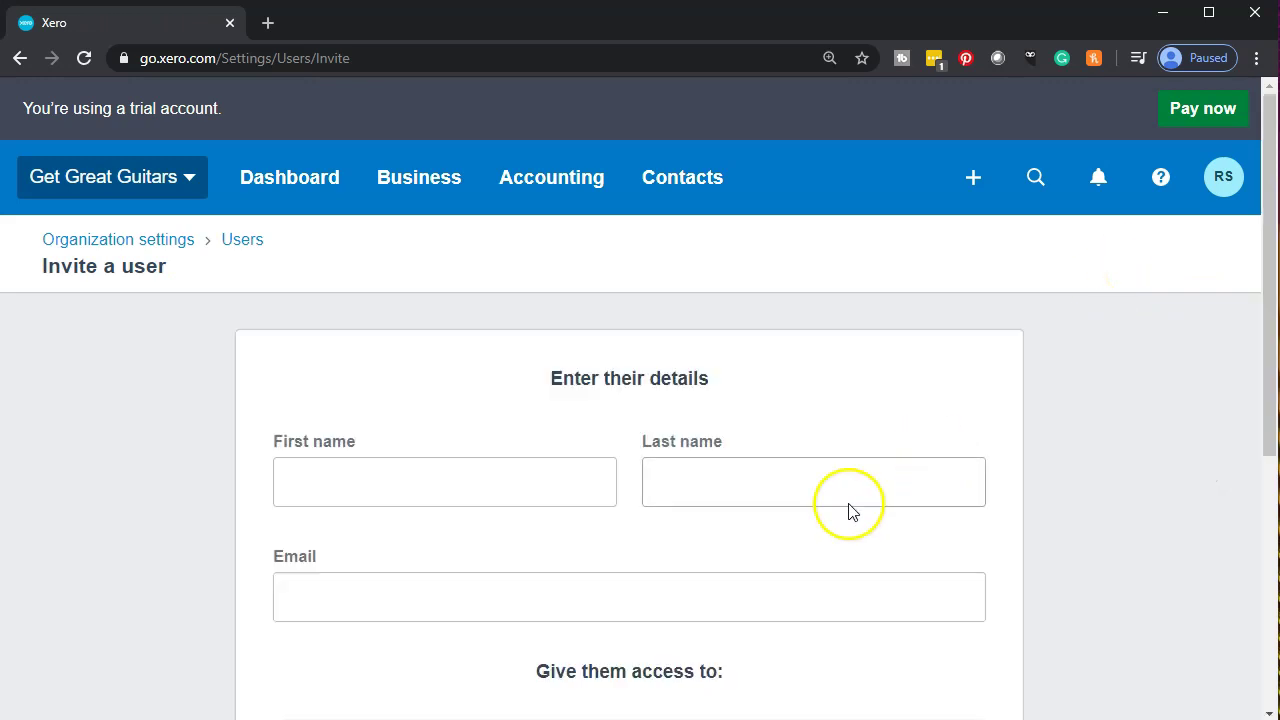
{"action": "scroll", "coordinate": [180, 386], "scroll_direction": "down", "scroll_amount": 2}
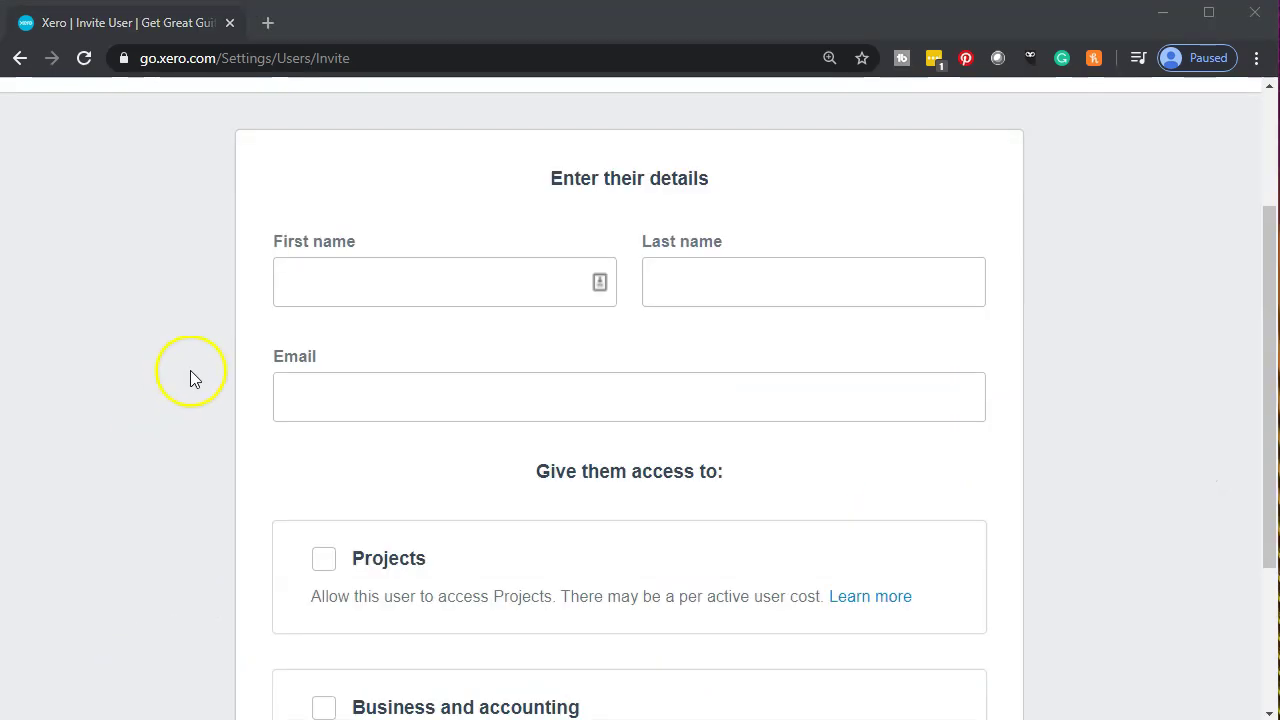
{"action": "scroll", "coordinate": [234, 362], "scroll_direction": "down", "scroll_amount": 1}
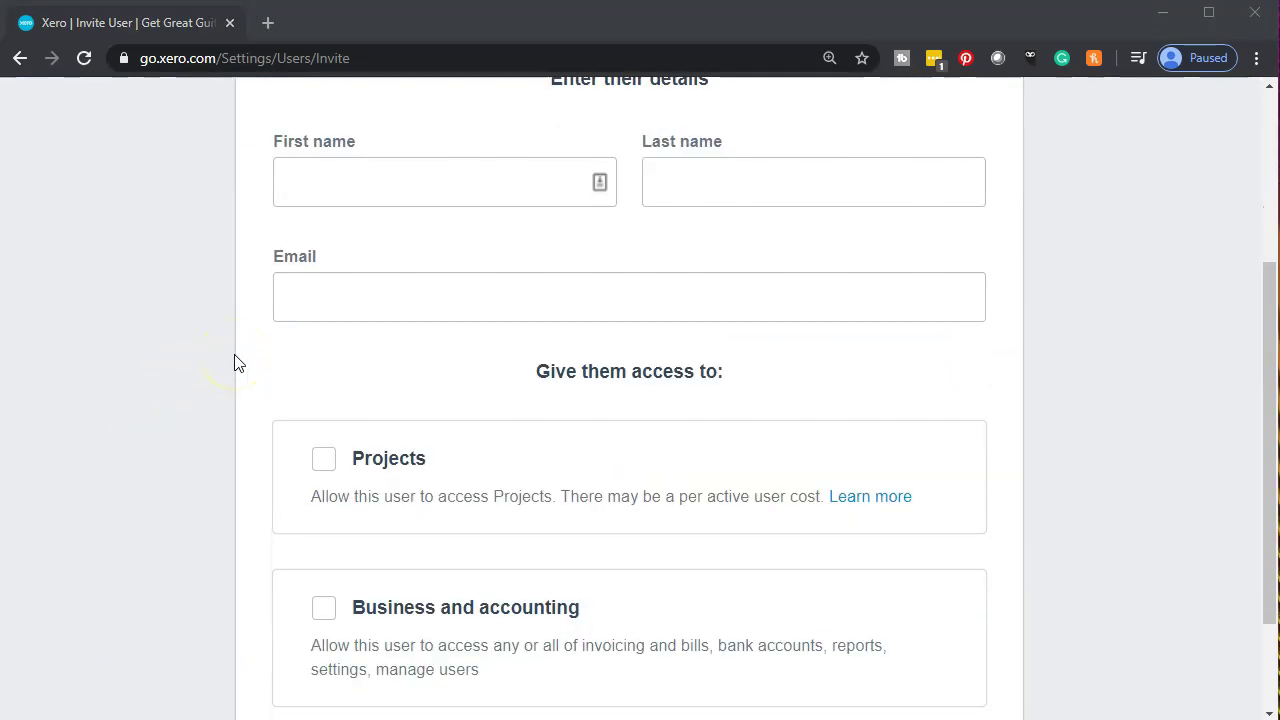
{"action": "scroll", "coordinate": [234, 362], "scroll_direction": "down", "scroll_amount": 1}
{"action": "scroll", "coordinate": [238, 362], "scroll_direction": "down", "scroll_amount": 1}
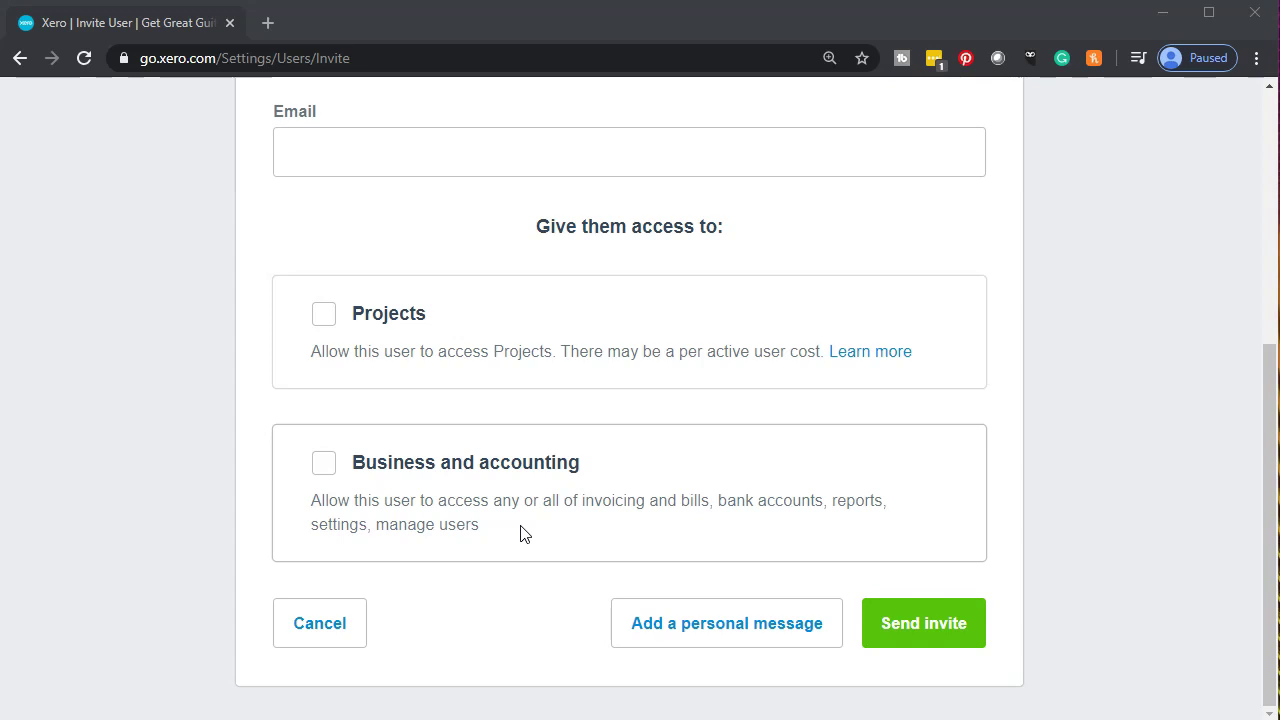
{"action": "left_click", "coordinate": [500, 548]}
{"action": "left_click", "coordinate": [323, 466]}
{"action": "scroll", "coordinate": [225, 511], "scroll_direction": "up", "scroll_amount": 3}
Fill in the invitee's first name, last name and e-mail address on the invite form.
{"action": "left_click", "coordinate": [327, 333]}
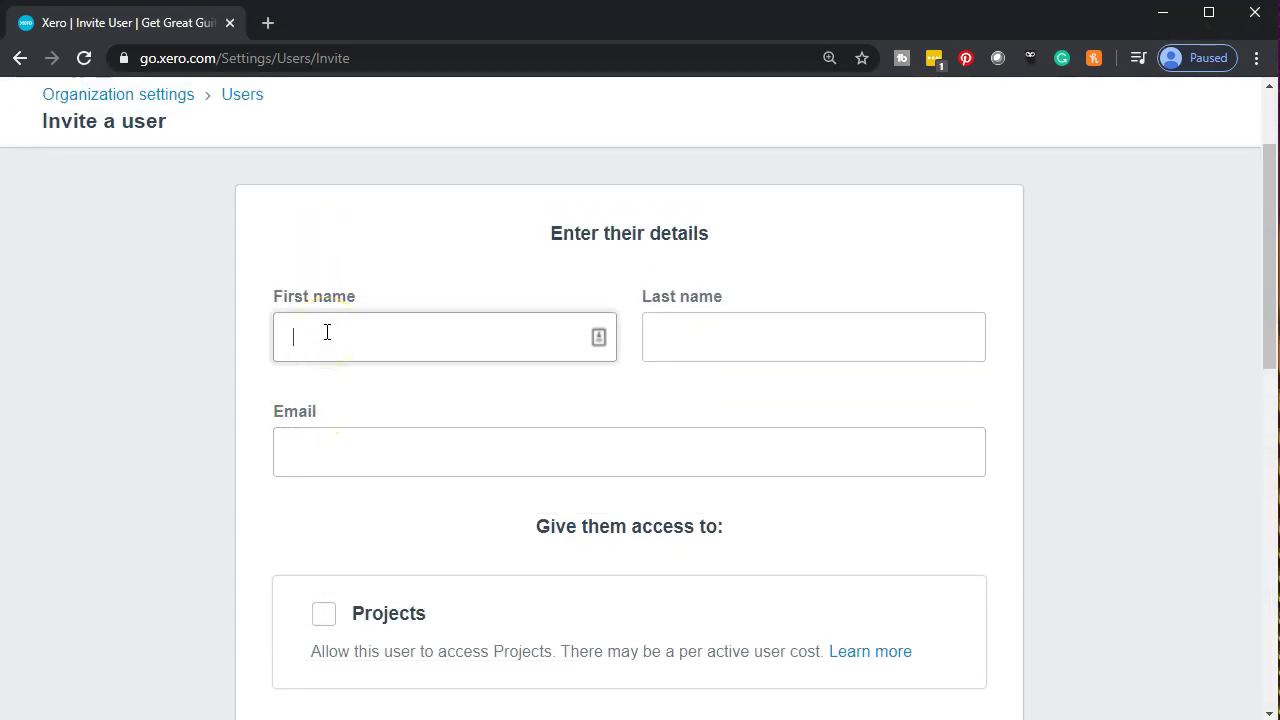
{"action": "key", "text": "Tab"}
{"action": "key", "text": "Tab"}
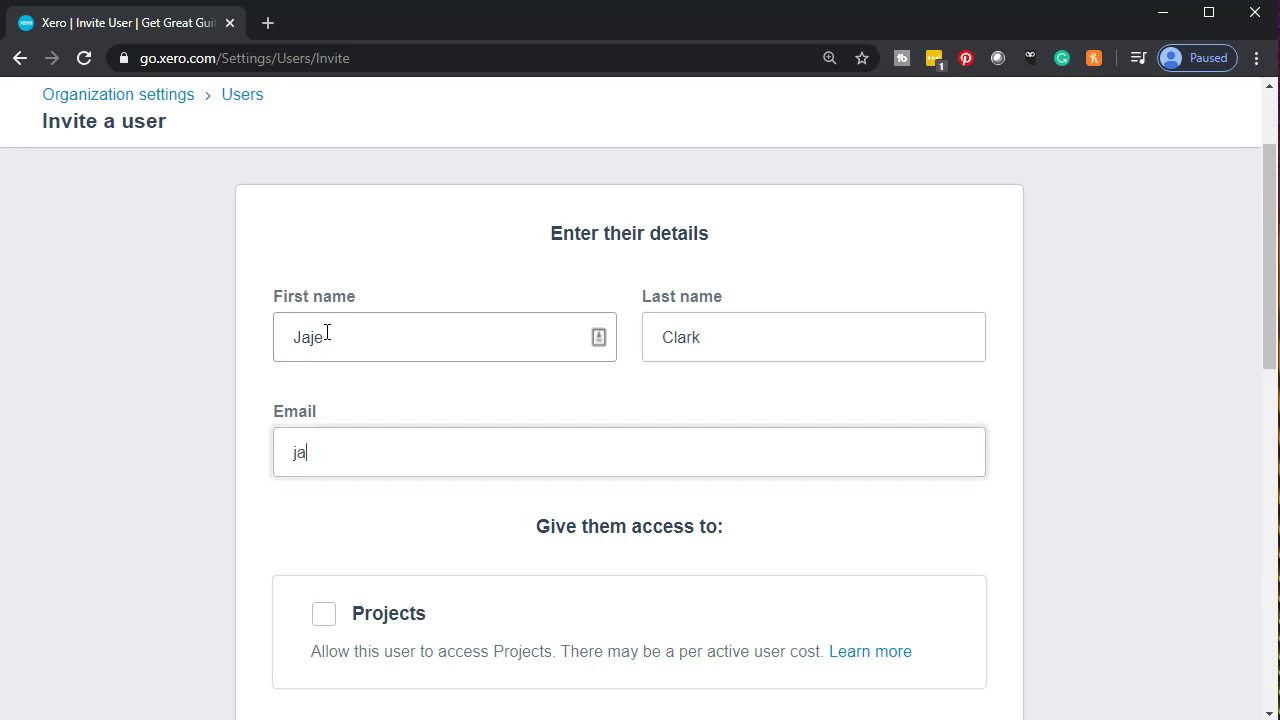
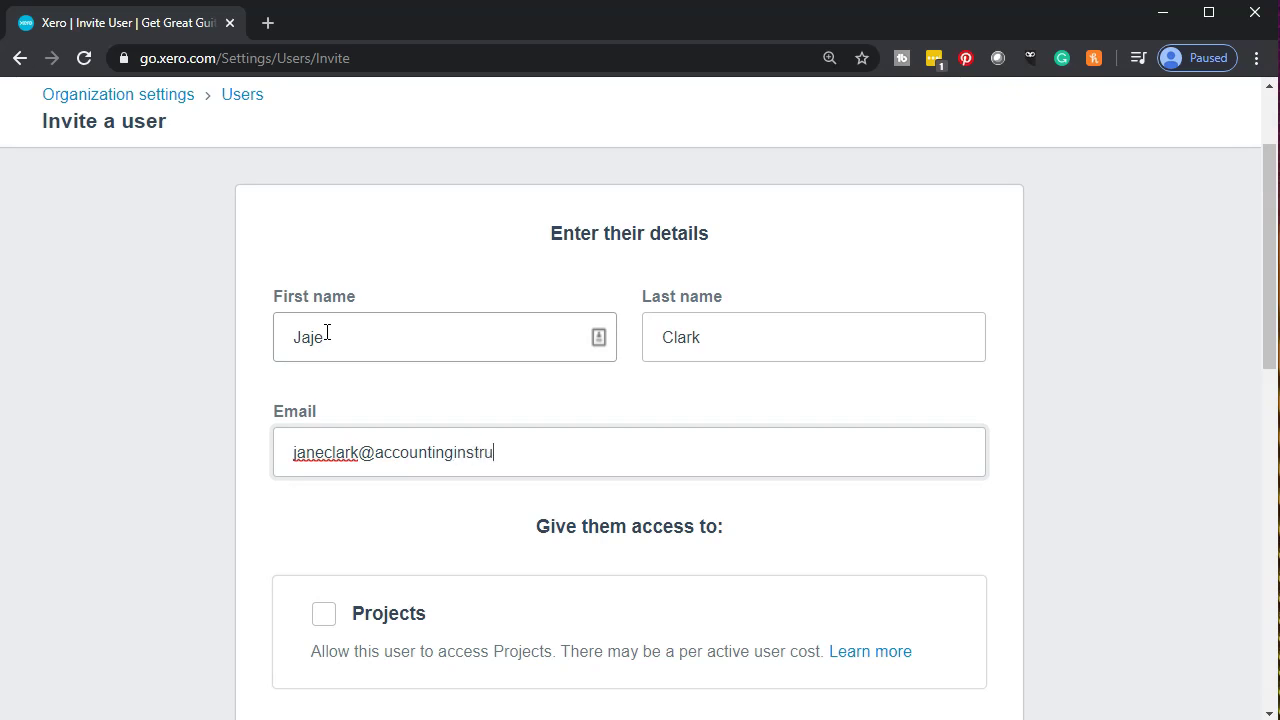
{"action": "key", "text": "Tab"}
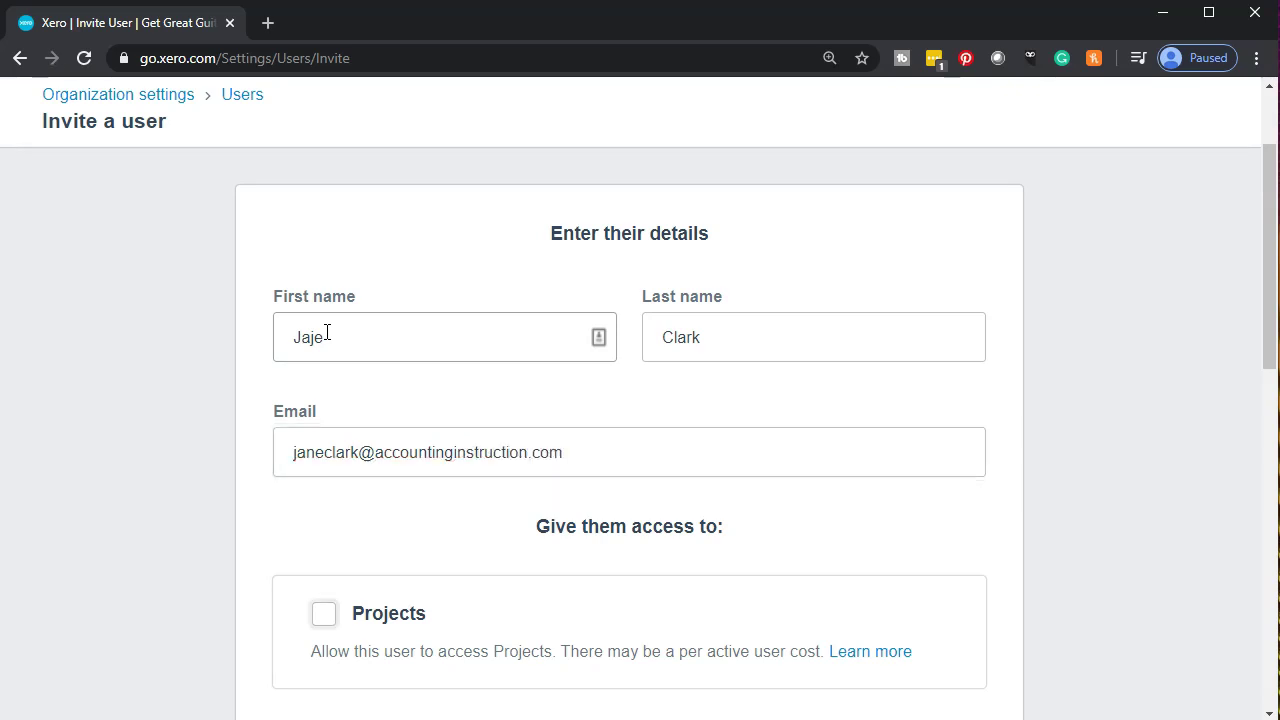
{"action": "scroll", "coordinate": [200, 590], "scroll_direction": "down", "scroll_amount": 5}
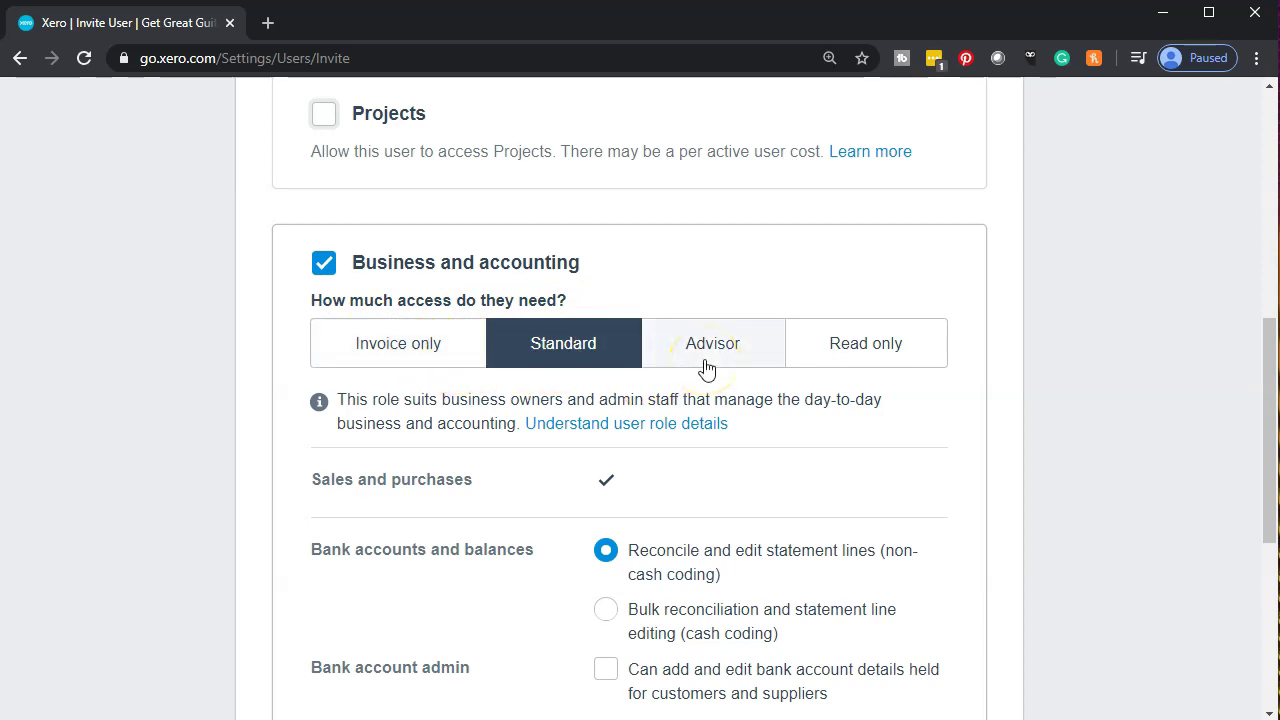
Set Invoice only access, trying Sales, Purchases, then Approve and pay sales and purchases.
{"action": "left_click", "coordinate": [405, 360]}
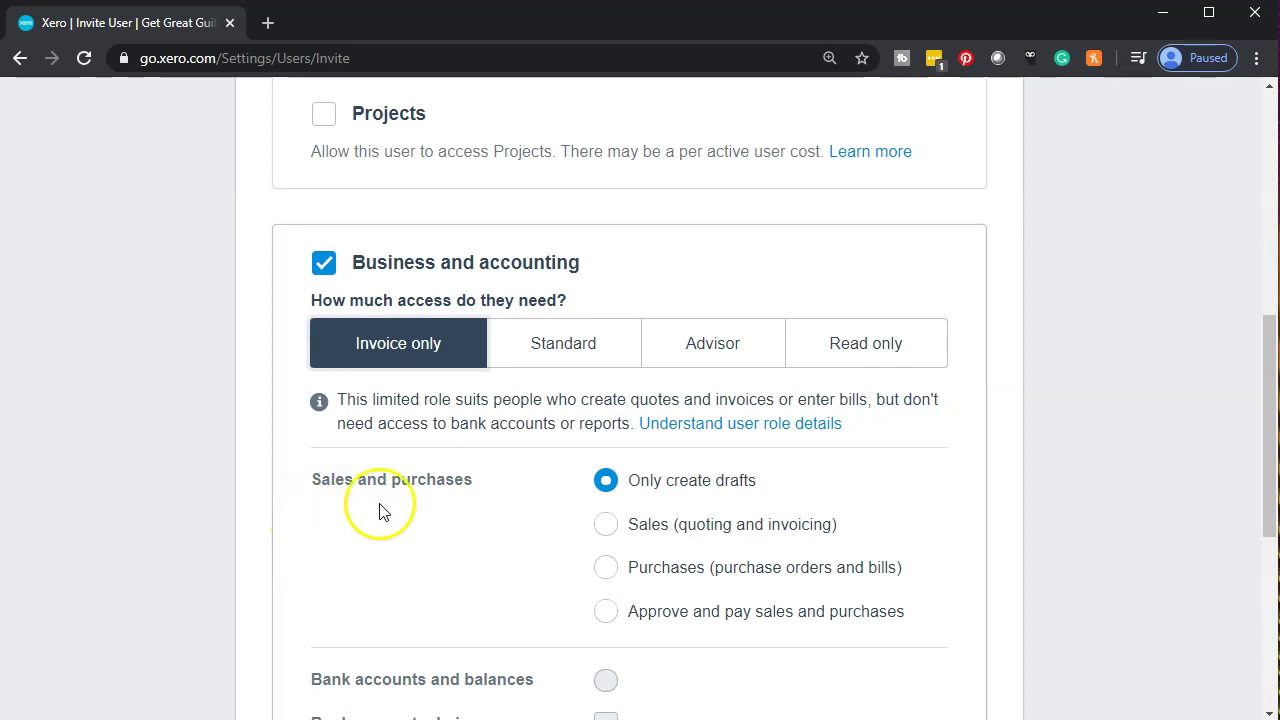
{"action": "scroll", "coordinate": [494, 500], "scroll_direction": "down", "scroll_amount": 1}
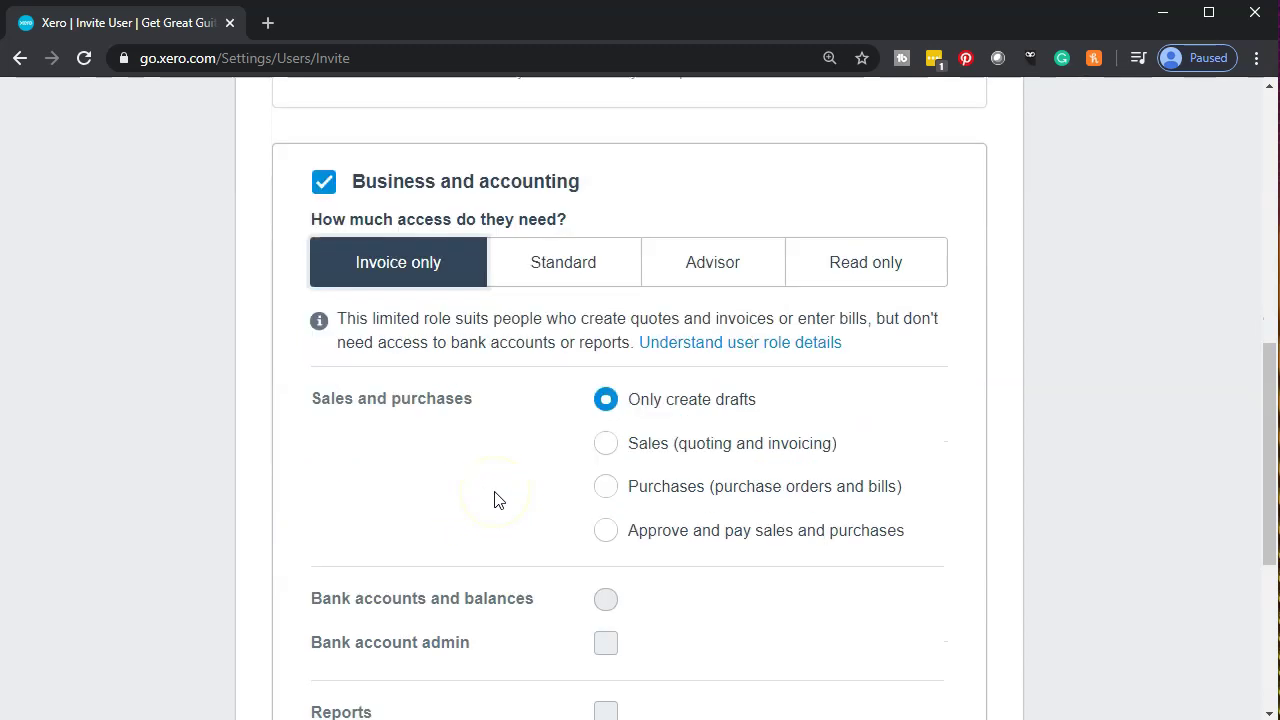
{"action": "left_click", "coordinate": [605, 428]}
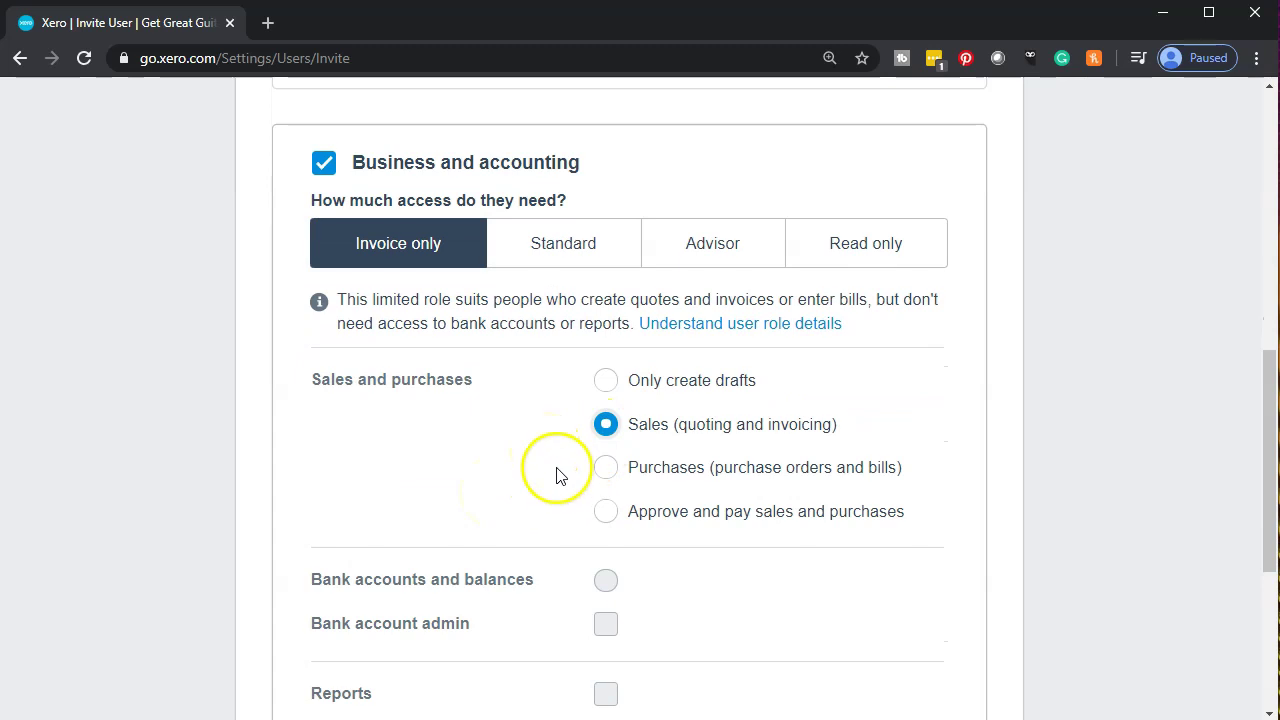
{"action": "left_click", "coordinate": [604, 470]}
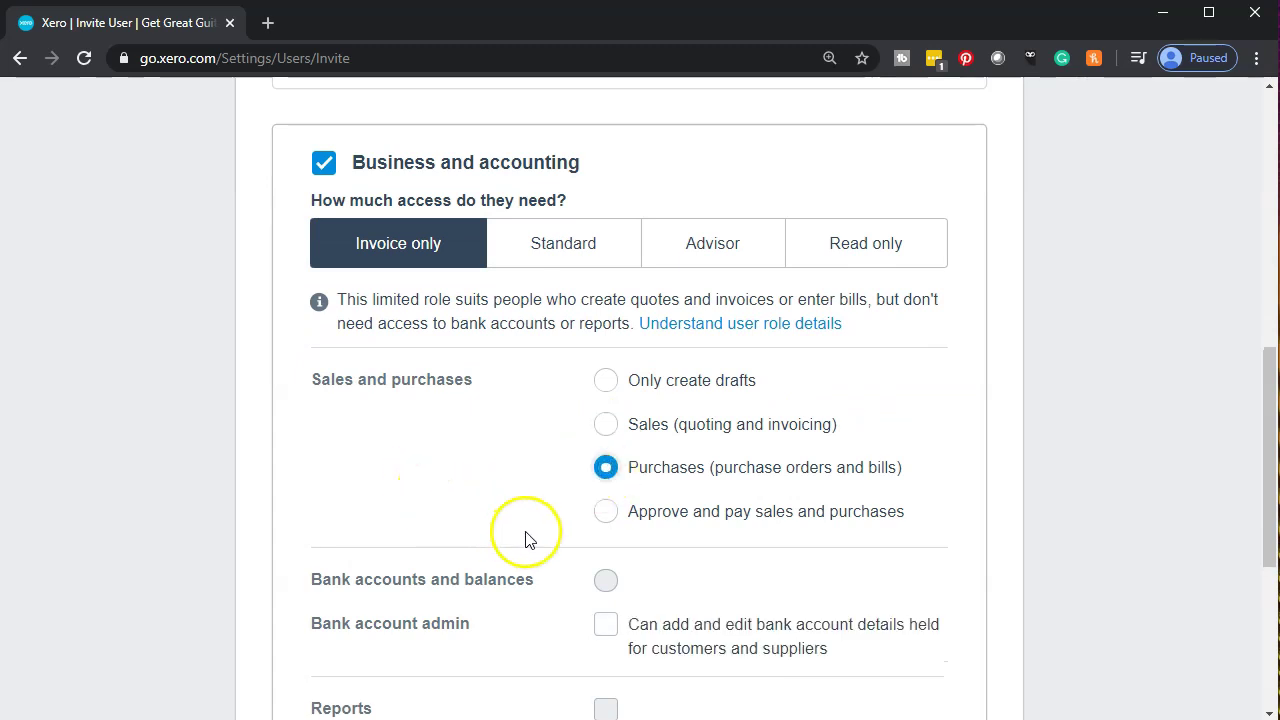
{"action": "left_click", "coordinate": [602, 518]}
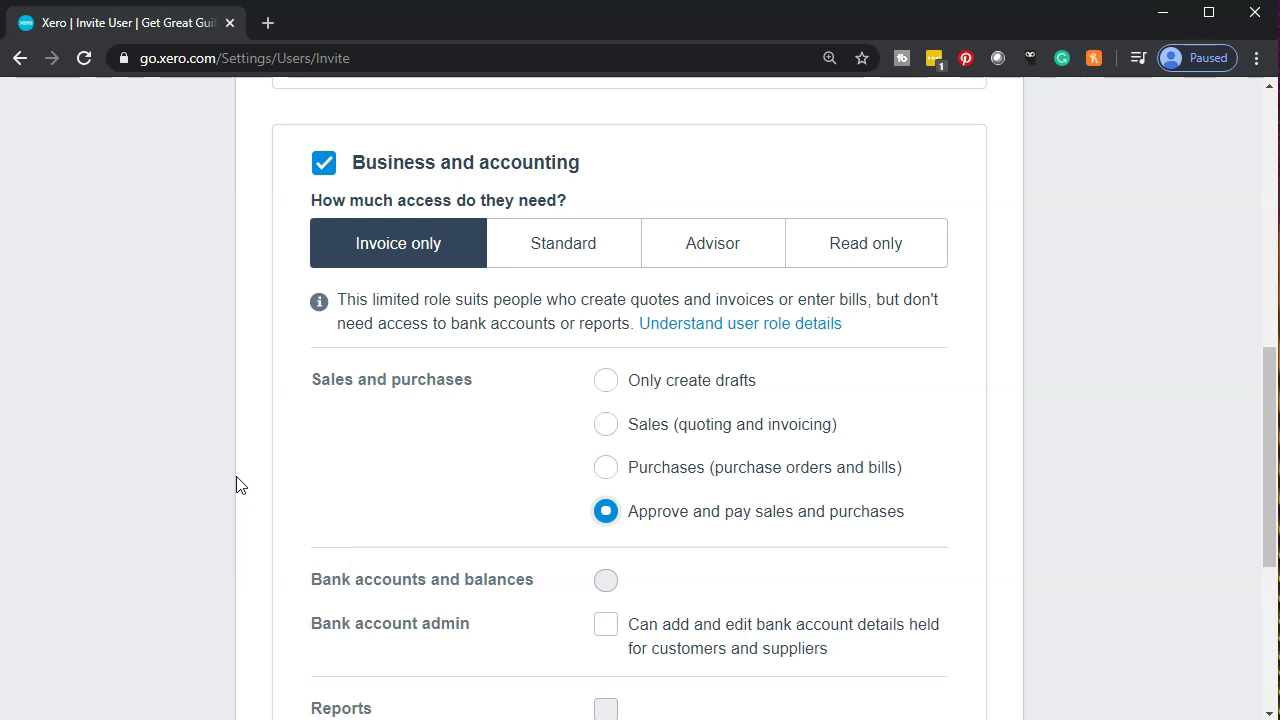
{"action": "scroll", "coordinate": [236, 484], "scroll_direction": "down", "scroll_amount": 1}
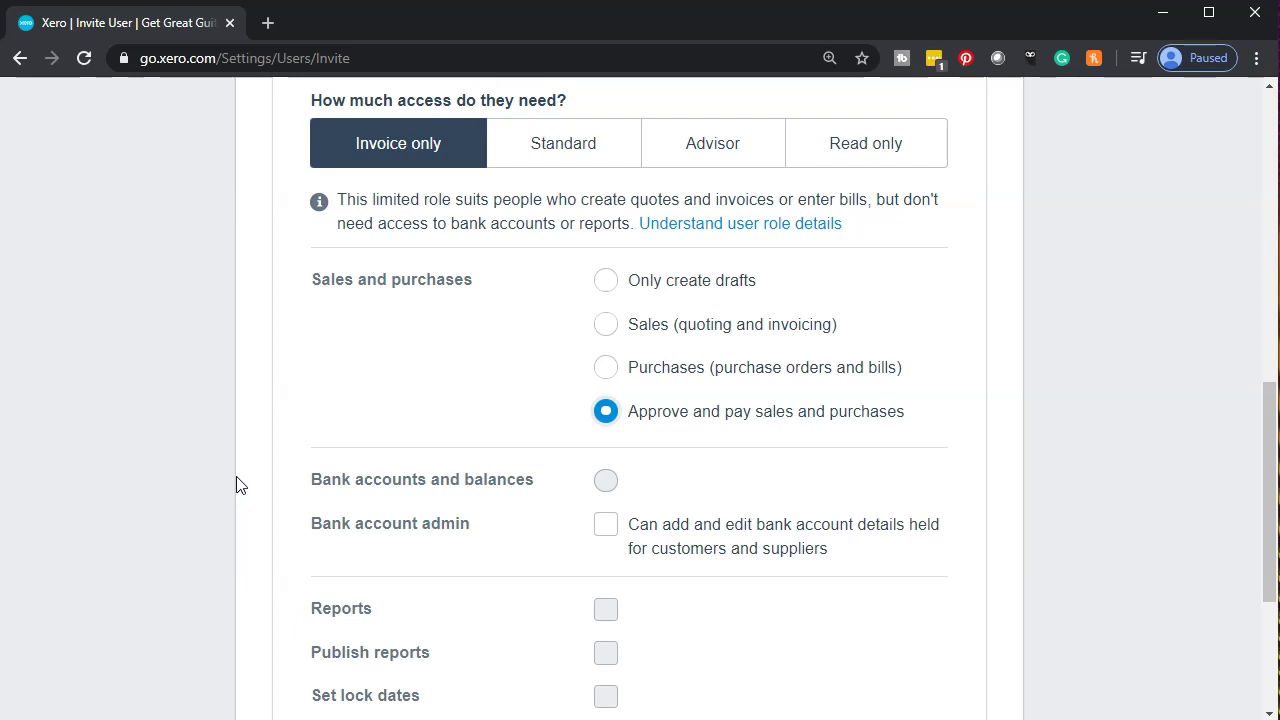
{"action": "scroll", "coordinate": [236, 484], "scroll_direction": "down", "scroll_amount": 1}
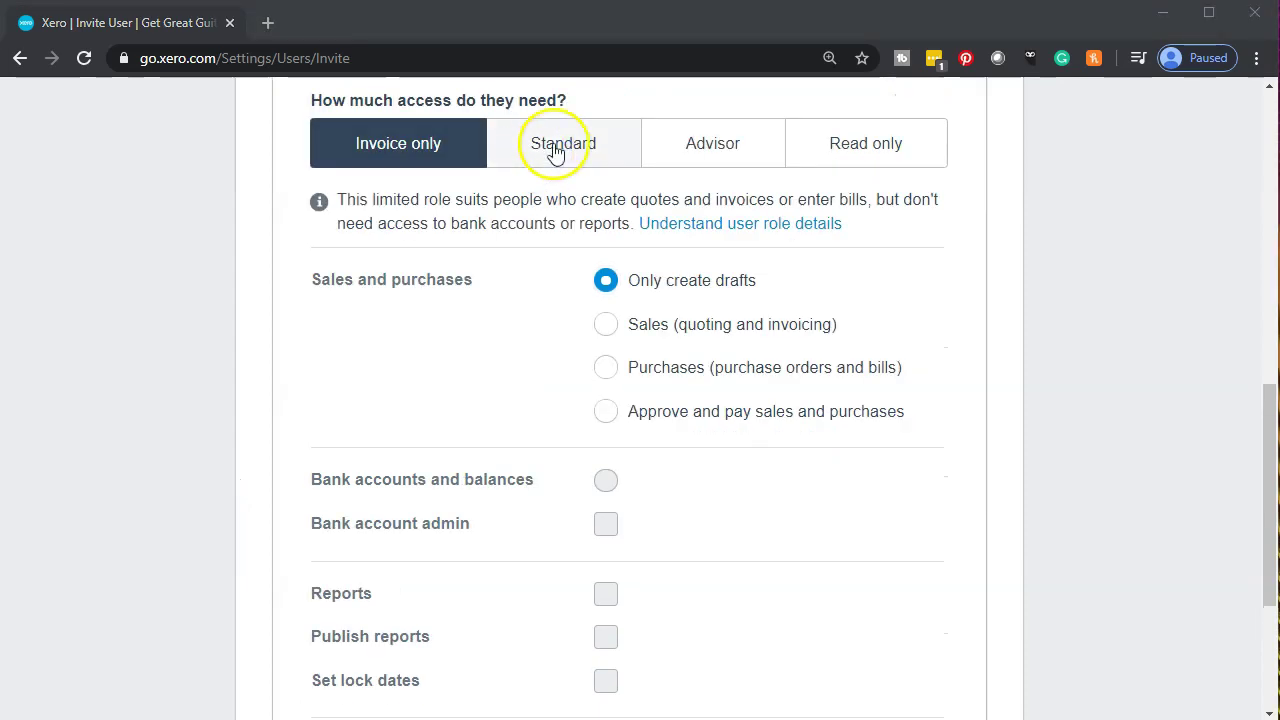
Switch to Standard access with bulk reconciliation (cash coding) and Bank account admin.
{"action": "left_click", "coordinate": [555, 145]}
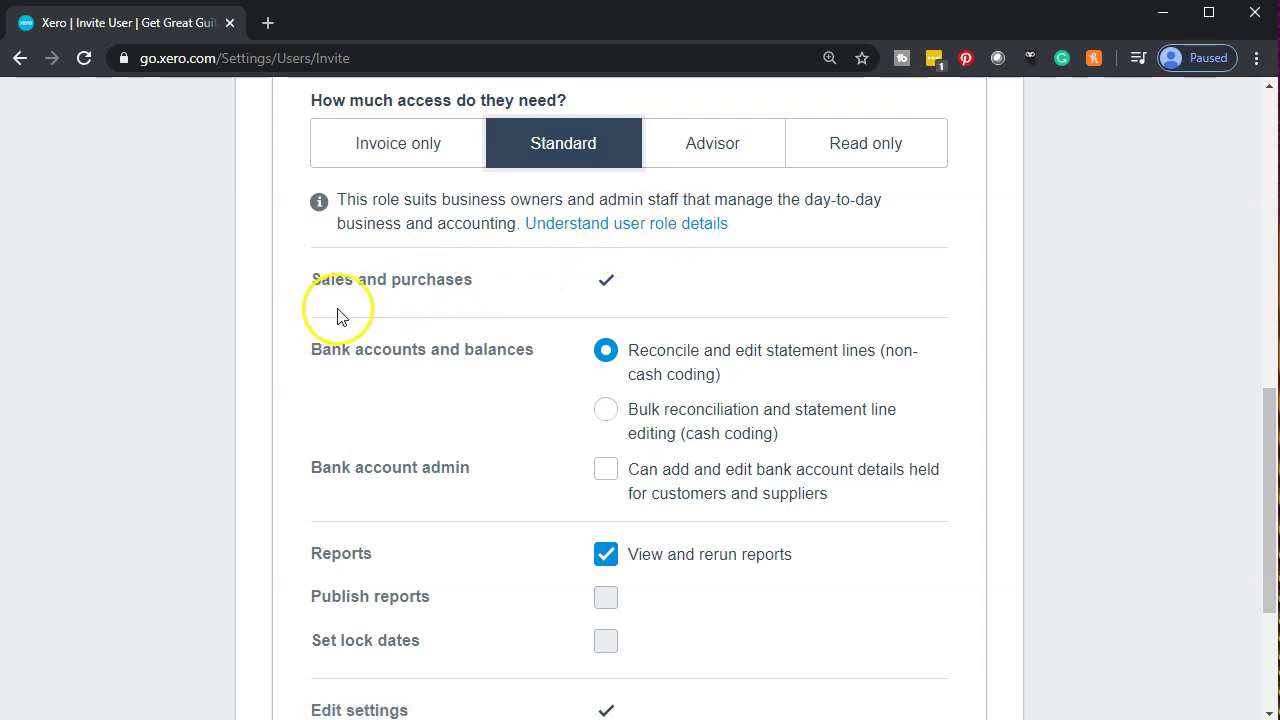
{"action": "left_click", "coordinate": [358, 389]}
{"action": "left_click", "coordinate": [596, 421]}
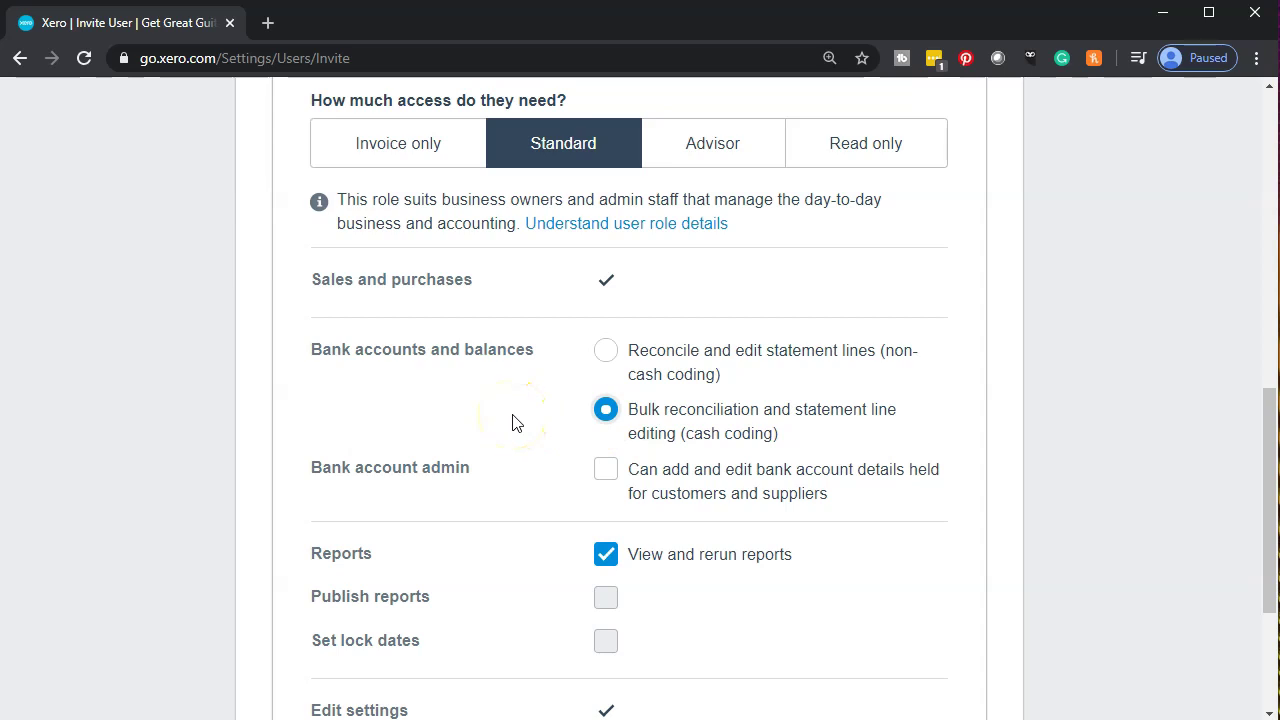
{"action": "left_click", "coordinate": [606, 476]}
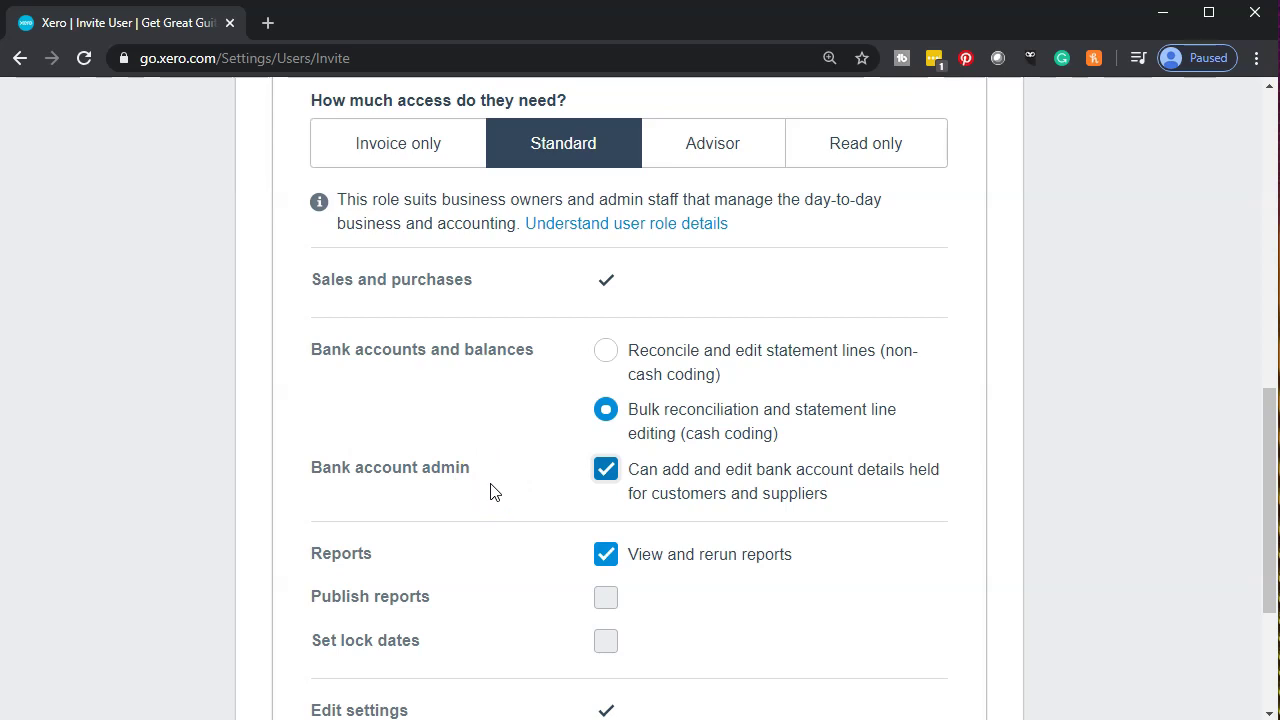
Tick the Reports and Manage users permissions as well.
{"action": "scroll", "coordinate": [490, 491], "scroll_direction": "down", "scroll_amount": 1}
{"action": "left_click", "coordinate": [460, 494]}
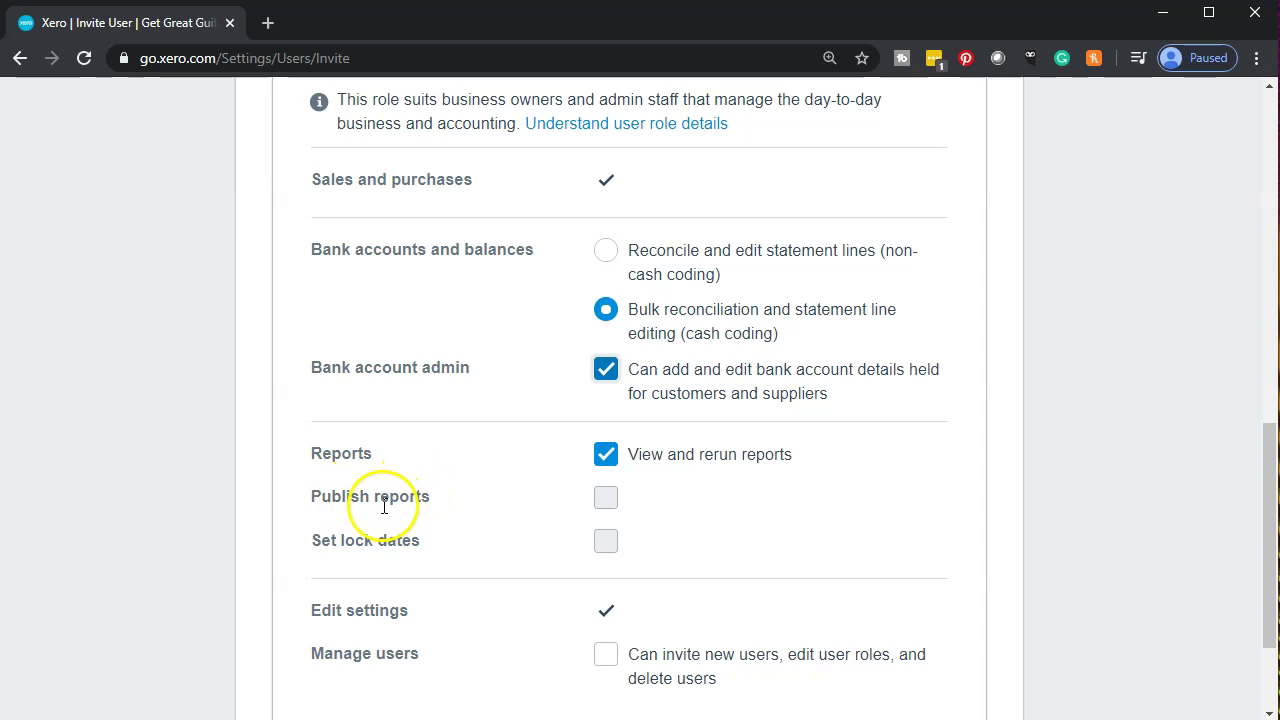
{"action": "left_click", "coordinate": [608, 511]}
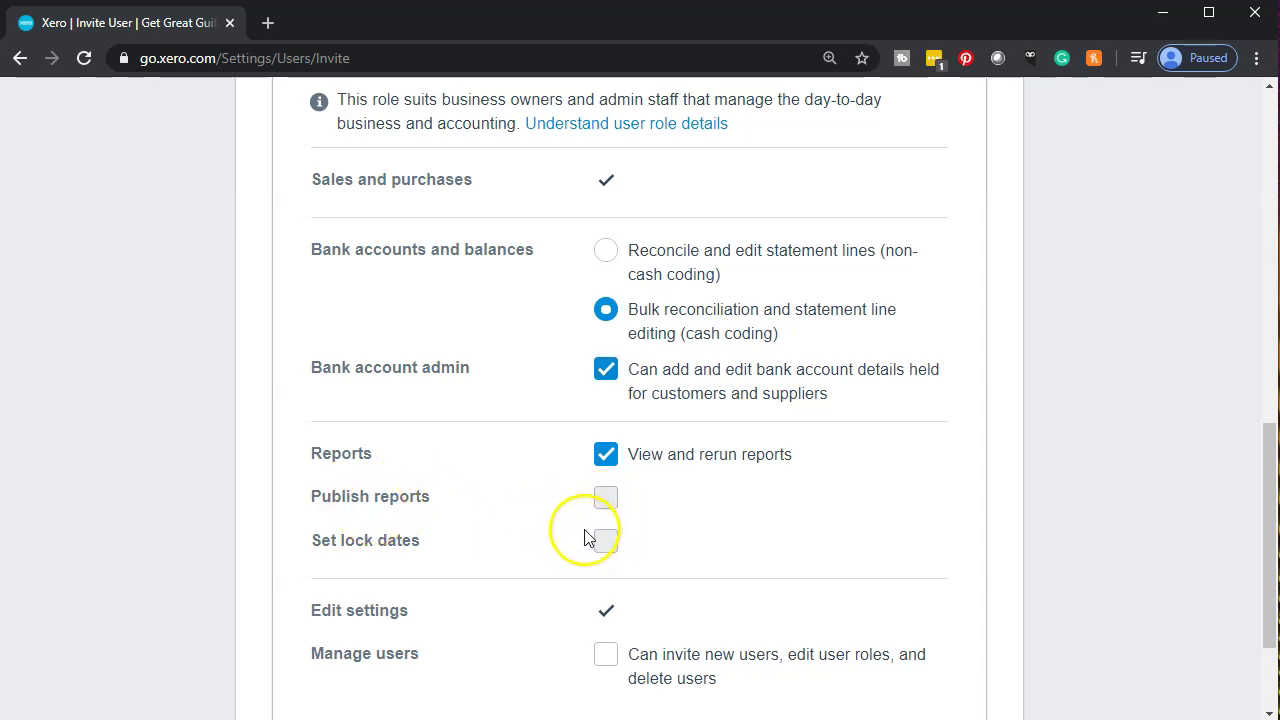
{"action": "scroll", "coordinate": [585, 537], "scroll_direction": "down", "scroll_amount": 1}
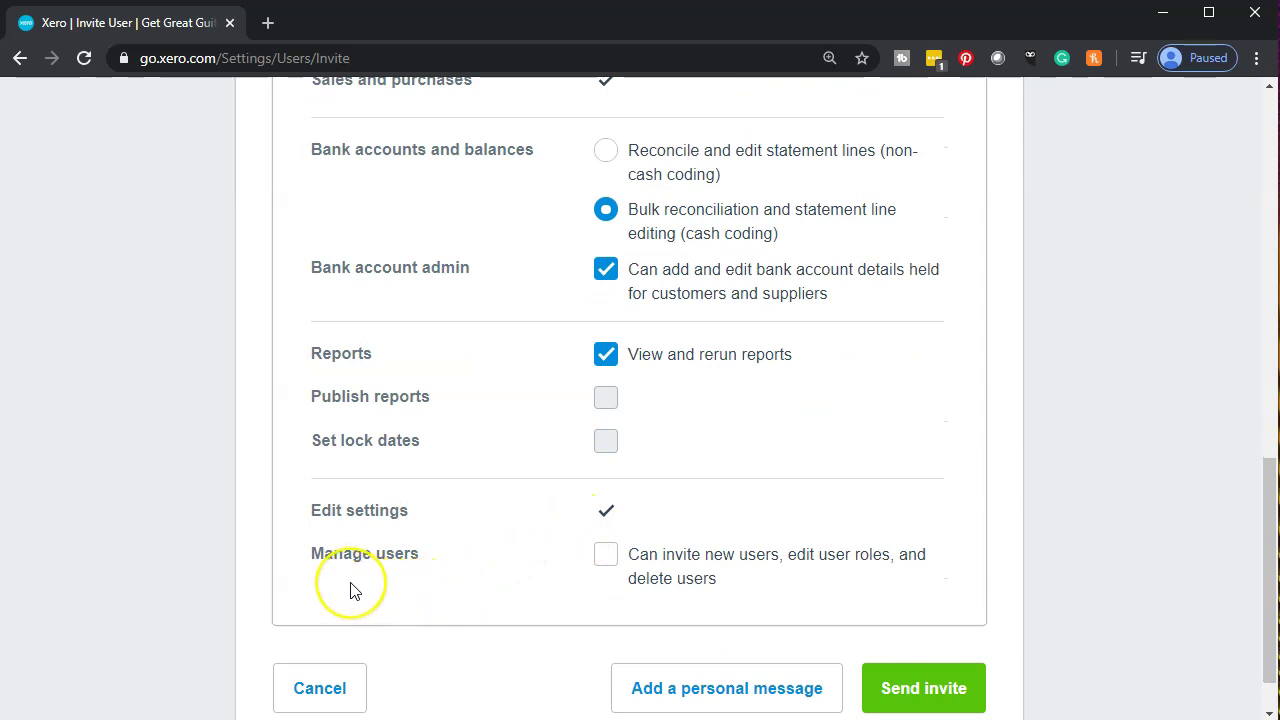
{"action": "left_click", "coordinate": [606, 558]}
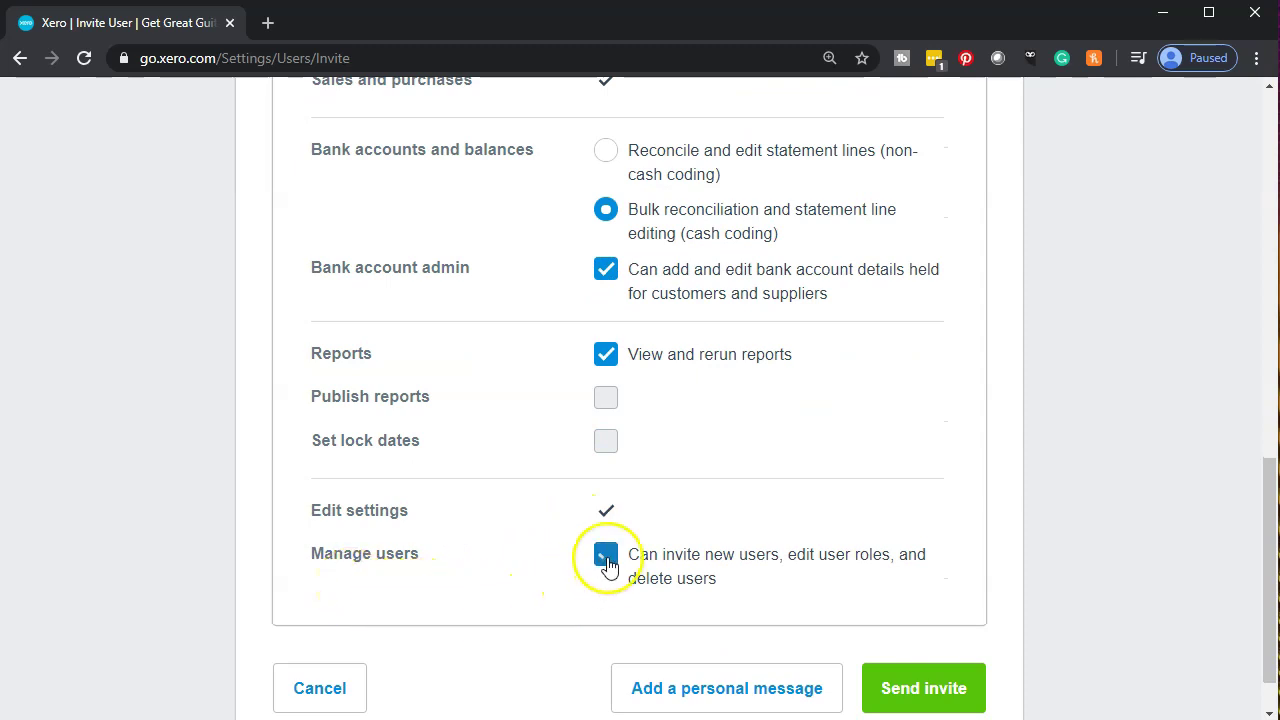
{"action": "scroll", "coordinate": [523, 594], "scroll_direction": "down", "scroll_amount": 1}
{"action": "scroll", "coordinate": [518, 597], "scroll_direction": "up", "scroll_amount": 1}
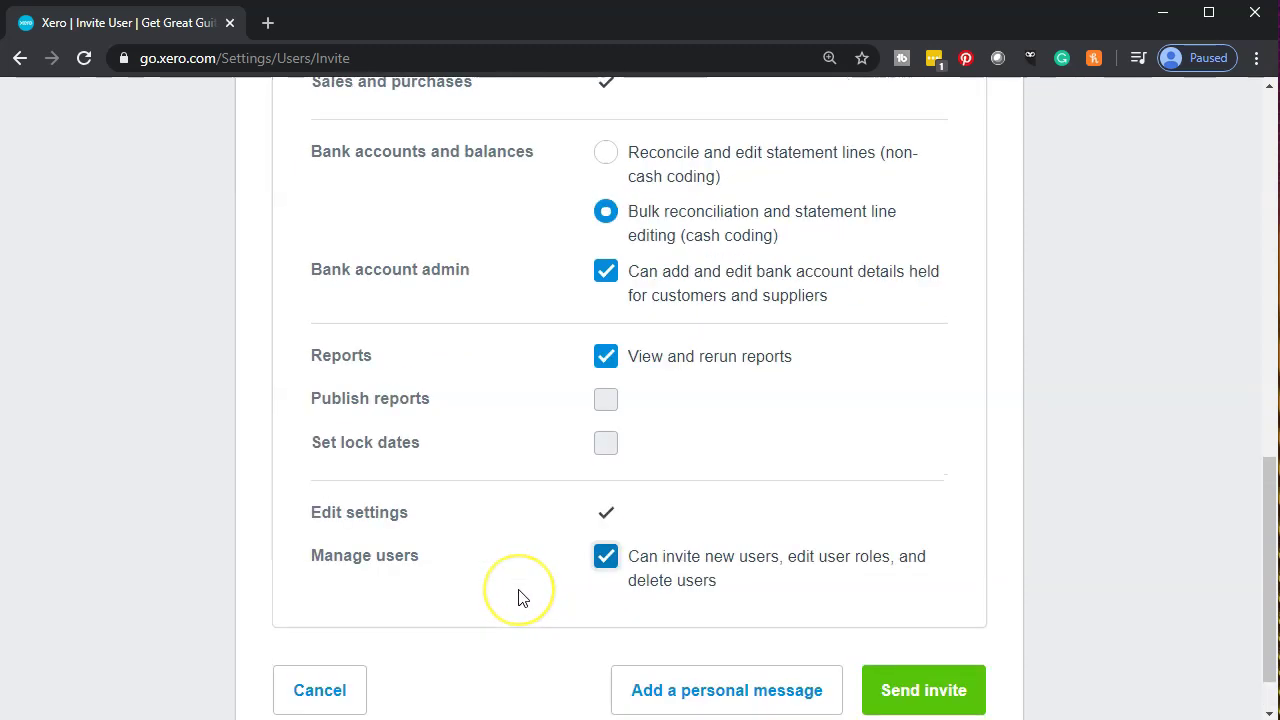
{"action": "scroll", "coordinate": [520, 597], "scroll_direction": "up", "scroll_amount": 5}
Switch access to Advisor and review its permissions, including Publish reports, Set lock dates and Edit settings.
{"action": "left_click", "coordinate": [685, 385]}
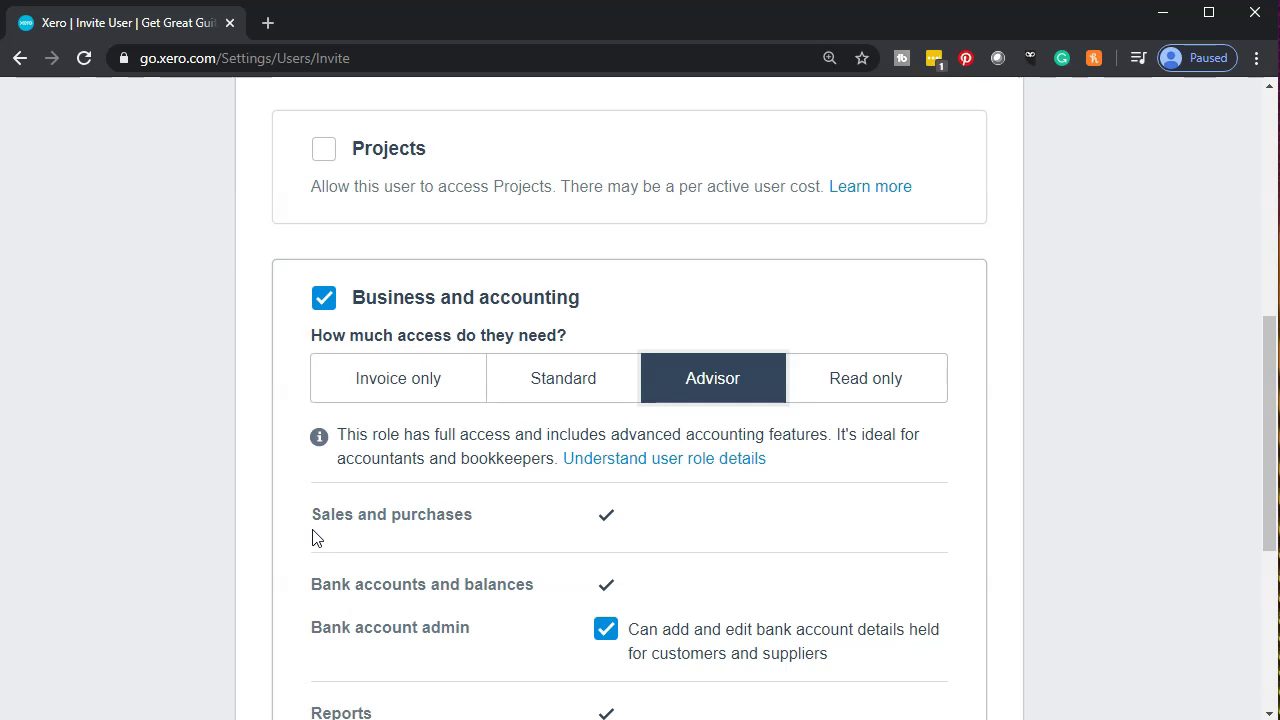
{"action": "scroll", "coordinate": [313, 538], "scroll_direction": "down", "scroll_amount": 1}
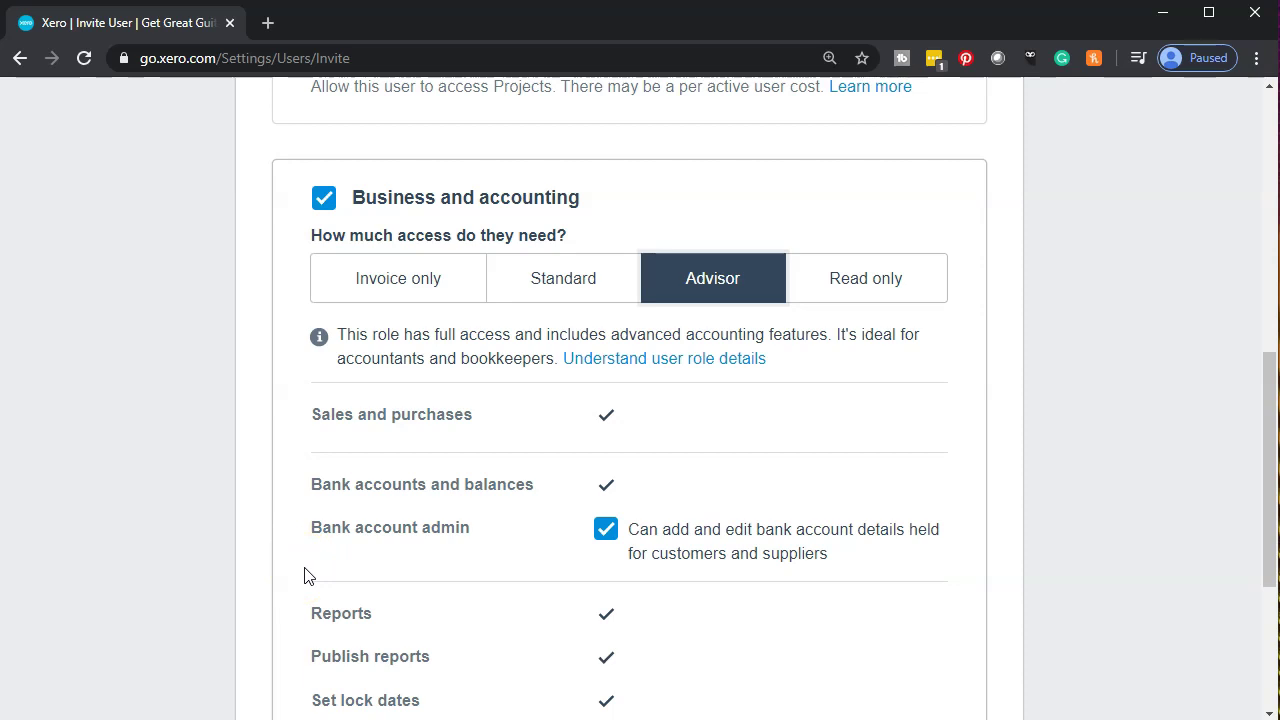
{"action": "scroll", "coordinate": [307, 576], "scroll_direction": "down", "scroll_amount": 1}
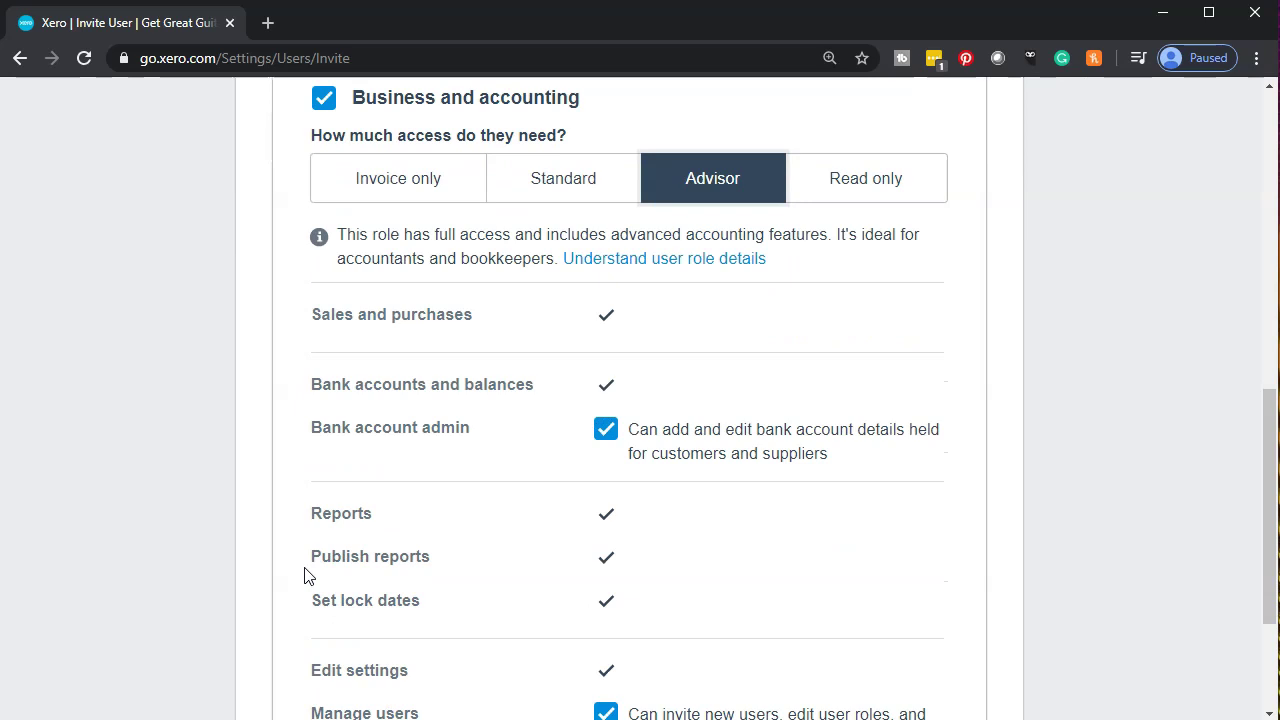
{"action": "scroll", "coordinate": [307, 576], "scroll_direction": "down", "scroll_amount": 1}
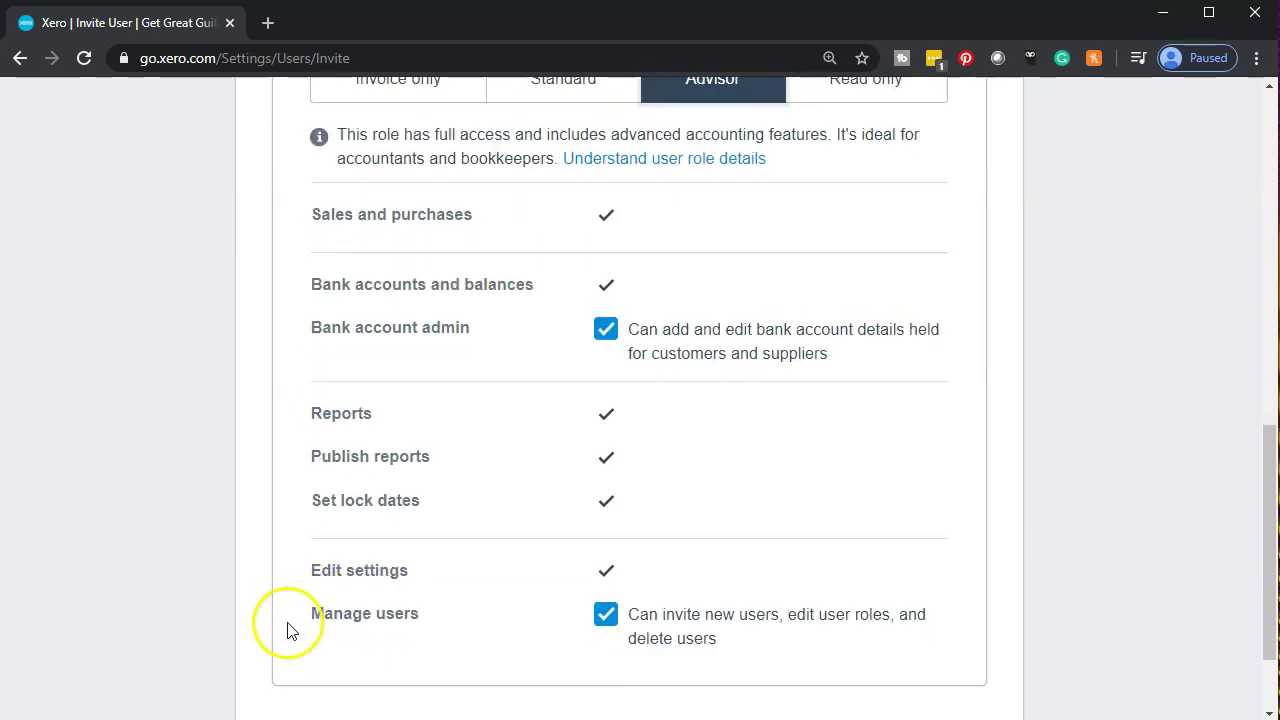
{"action": "scroll", "coordinate": [292, 628], "scroll_direction": "up", "scroll_amount": 2}
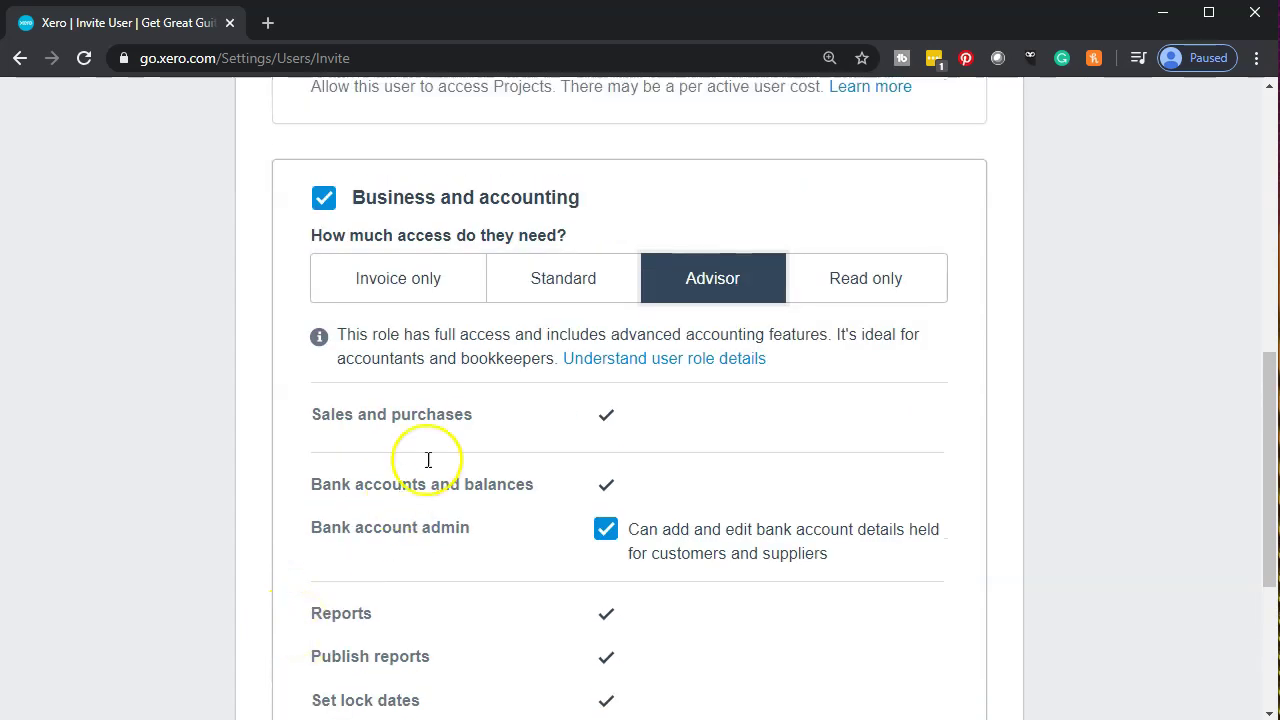
Switch access to Read only and review the read-only sales, bank account and report permissions.
{"action": "left_click", "coordinate": [892, 284]}
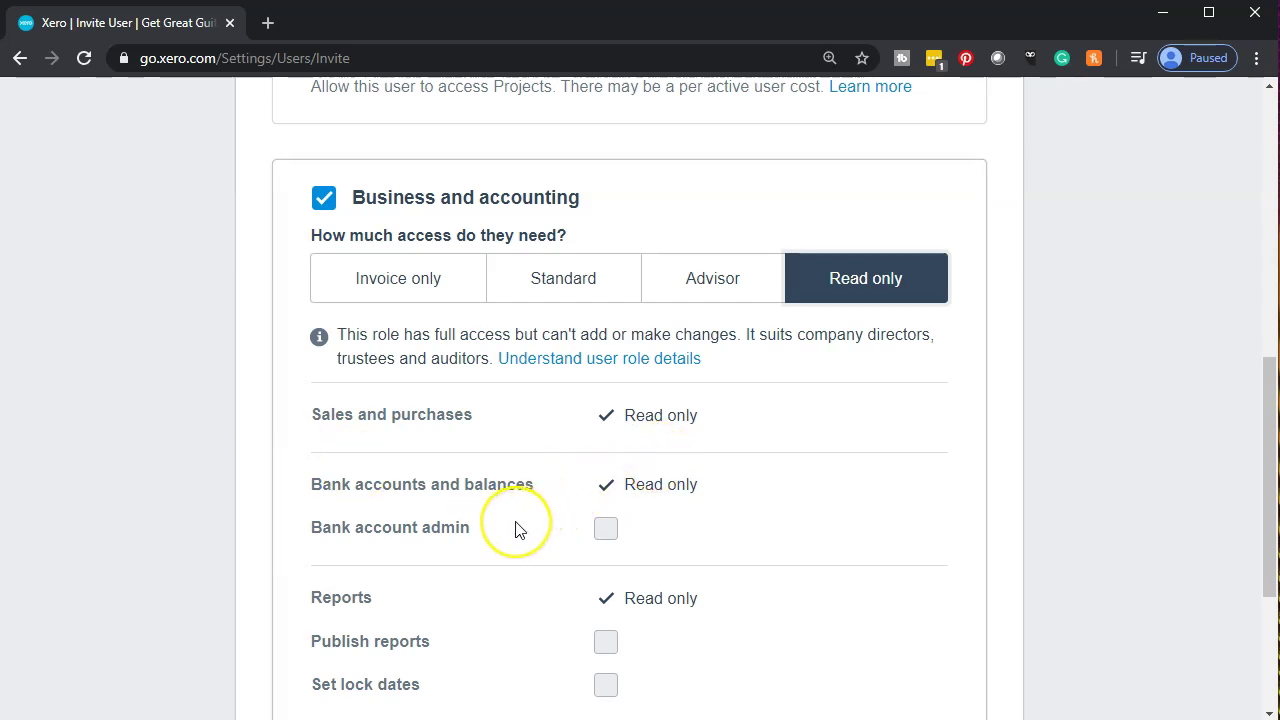
{"action": "scroll", "coordinate": [520, 527], "scroll_direction": "down", "scroll_amount": 1}
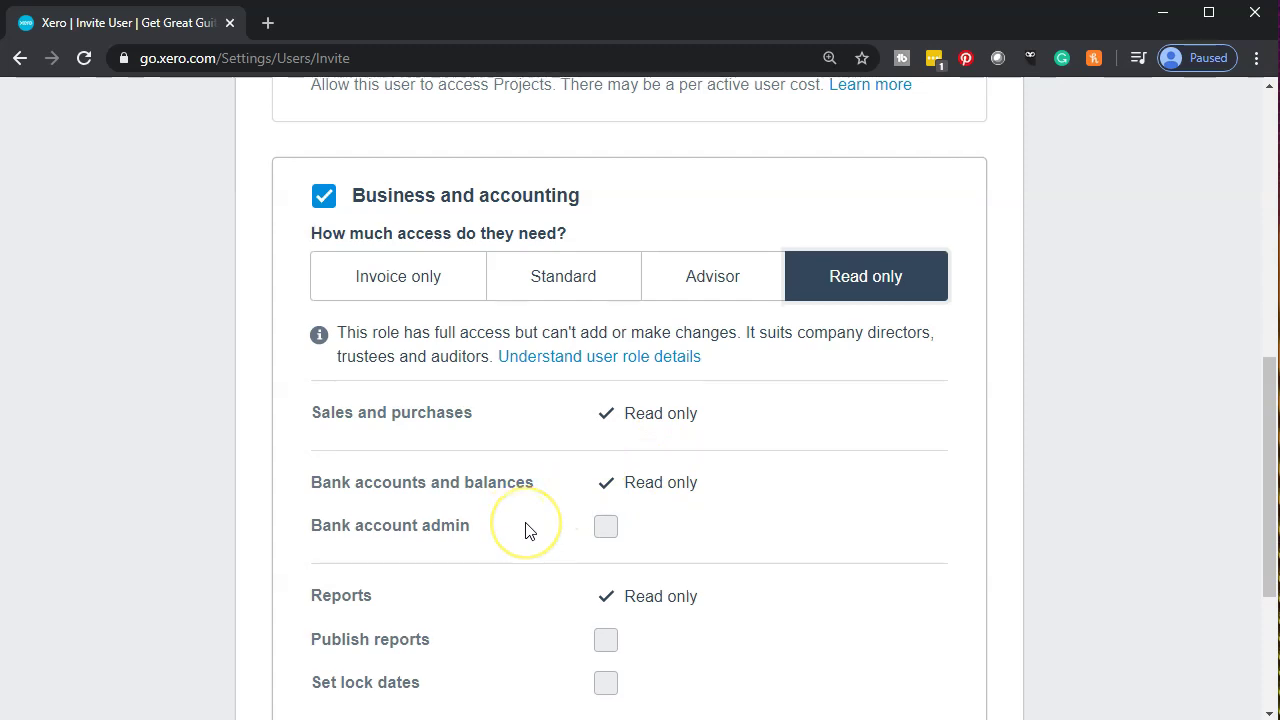
{"action": "scroll", "coordinate": [500, 486], "scroll_direction": "down", "scroll_amount": 1}
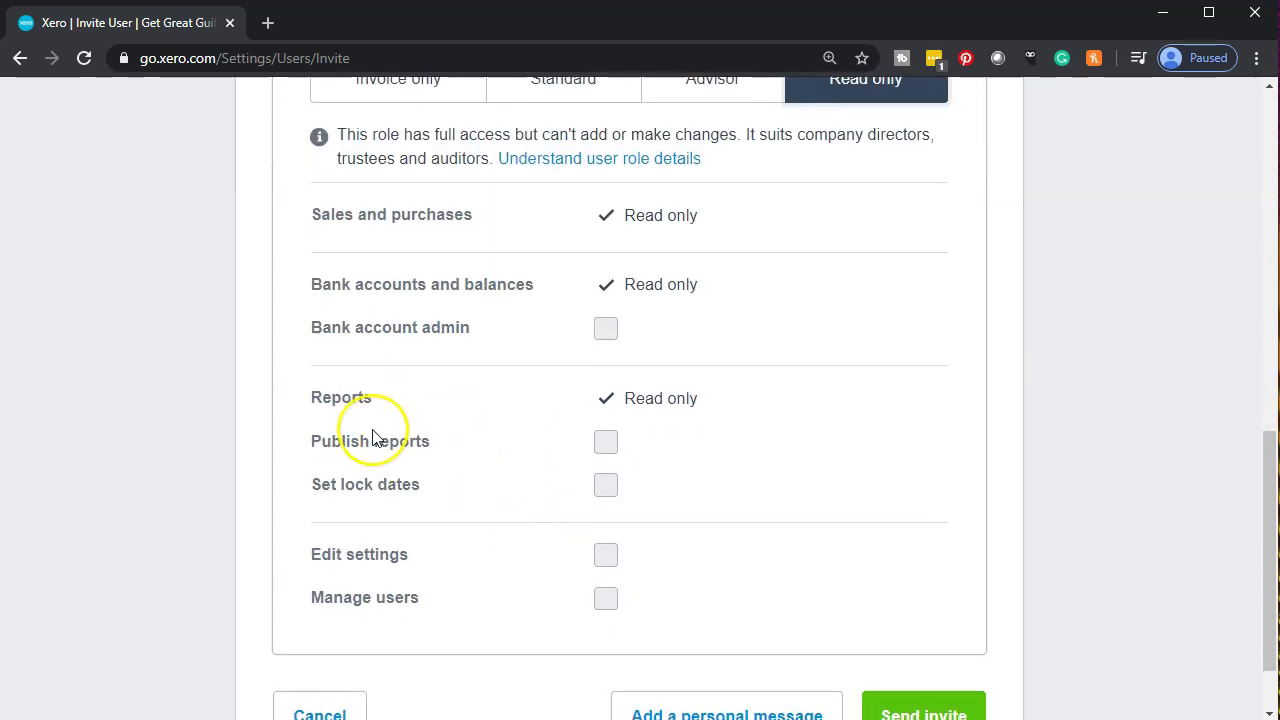
{"action": "scroll", "coordinate": [371, 435], "scroll_direction": "up", "scroll_amount": 3}
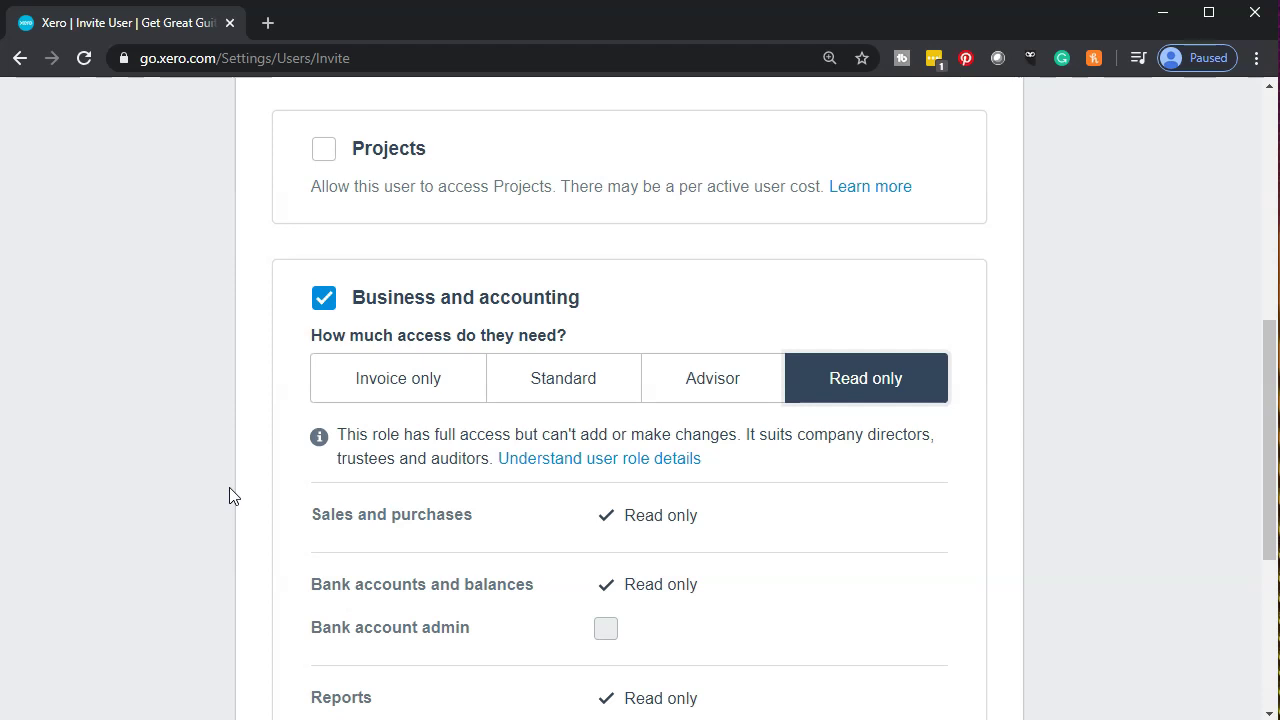
Return business access to Advisor and enable Projects access at the Admin level.
{"action": "left_click", "coordinate": [733, 399]}
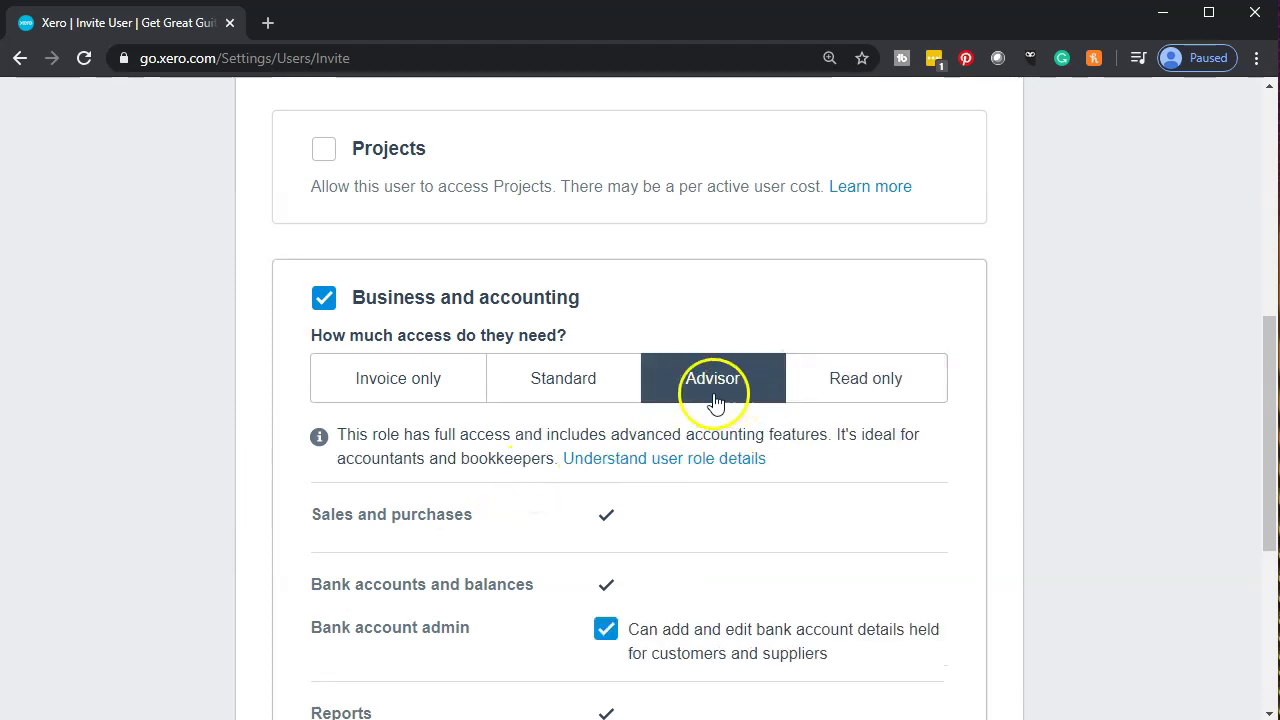
{"action": "left_click", "coordinate": [324, 149]}
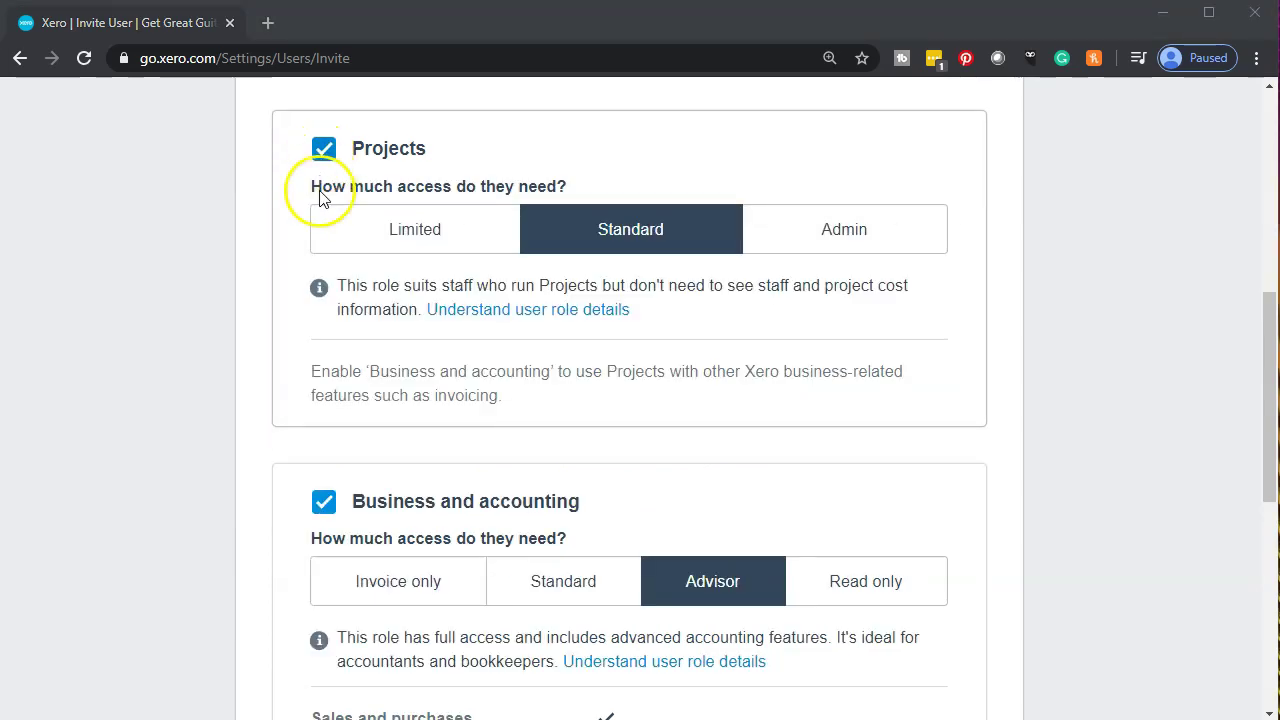
{"action": "left_click", "coordinate": [324, 162]}
{"action": "left_click", "coordinate": [324, 162]}
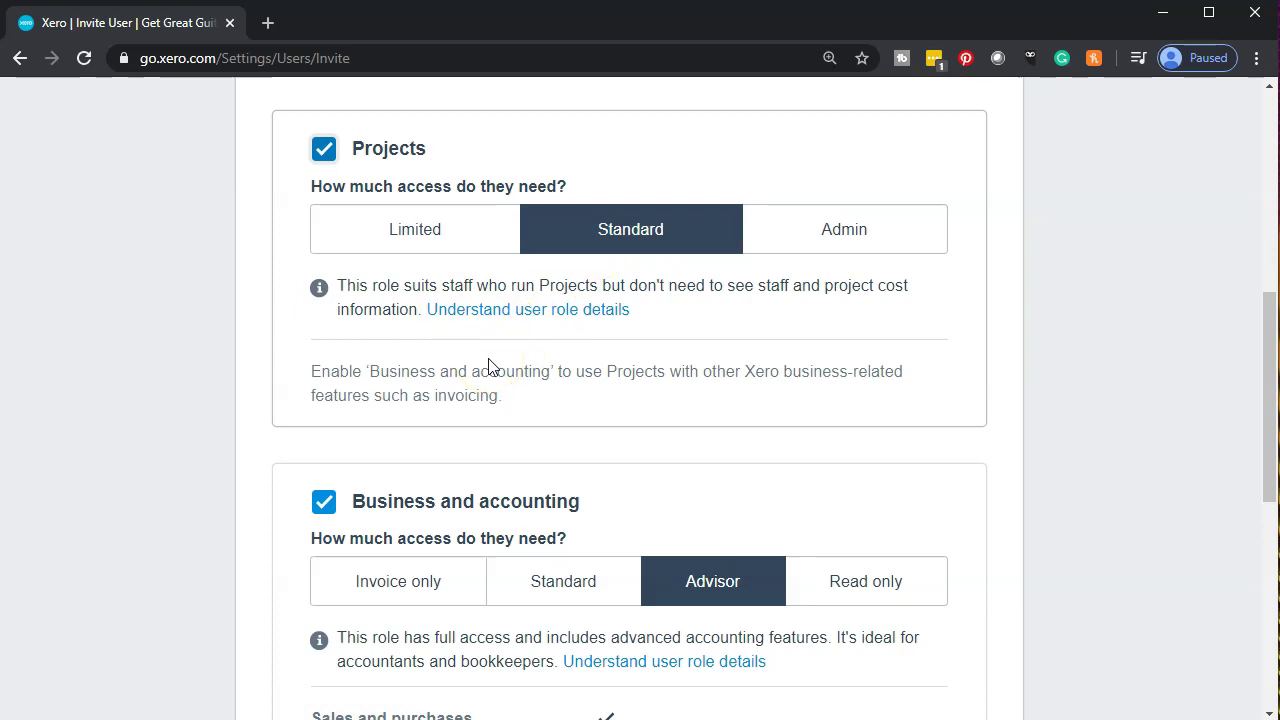
{"action": "left_click", "coordinate": [412, 240]}
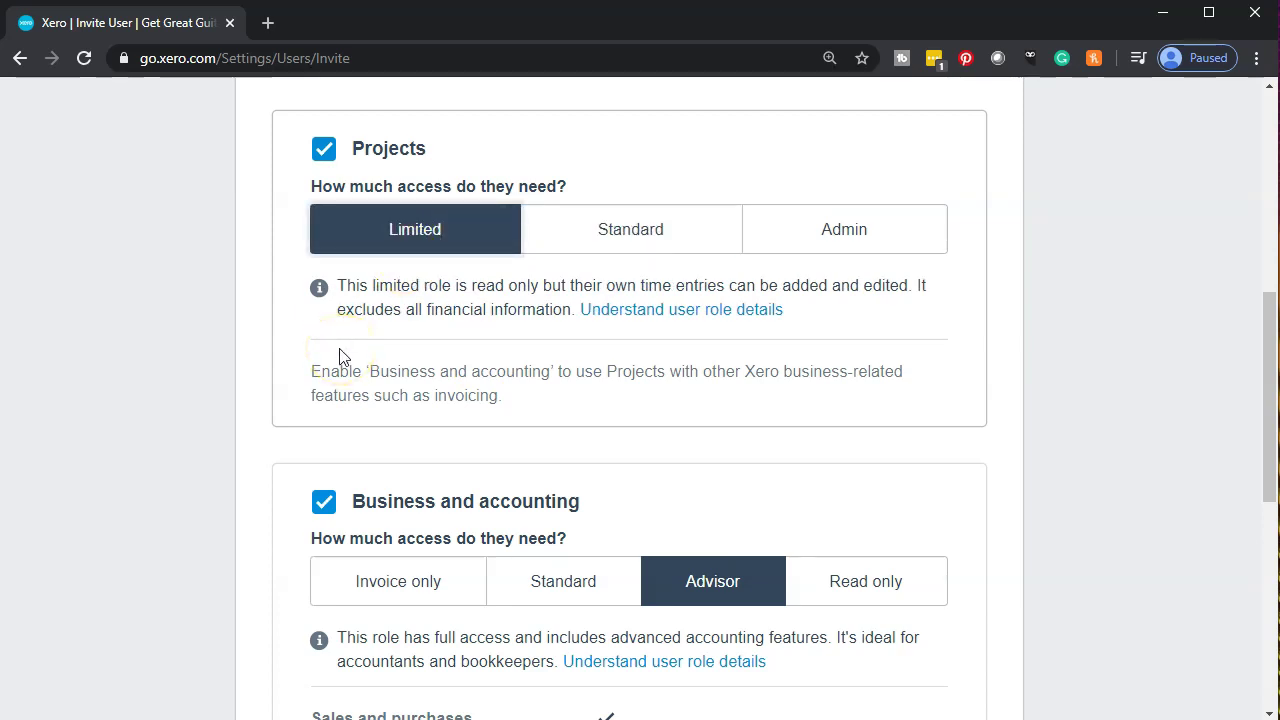
{"action": "left_click", "coordinate": [829, 229]}
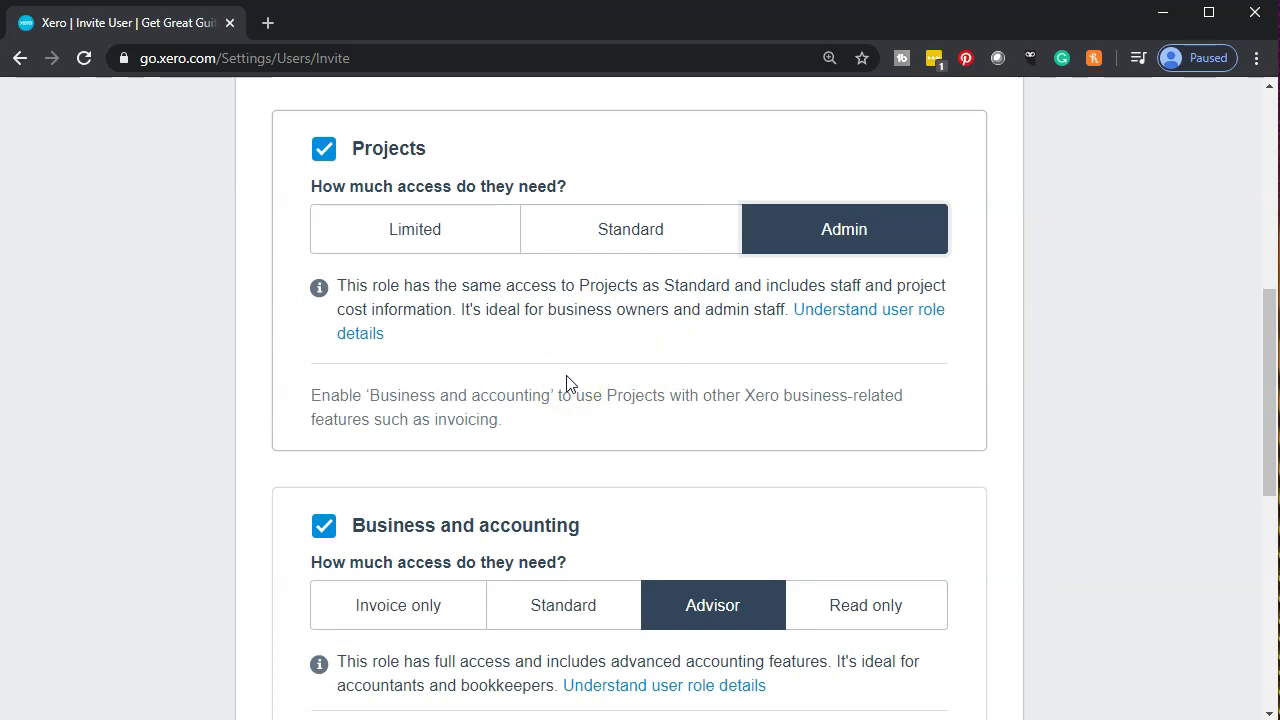
{"action": "scroll", "coordinate": [566, 383], "scroll_direction": "down", "scroll_amount": 1}
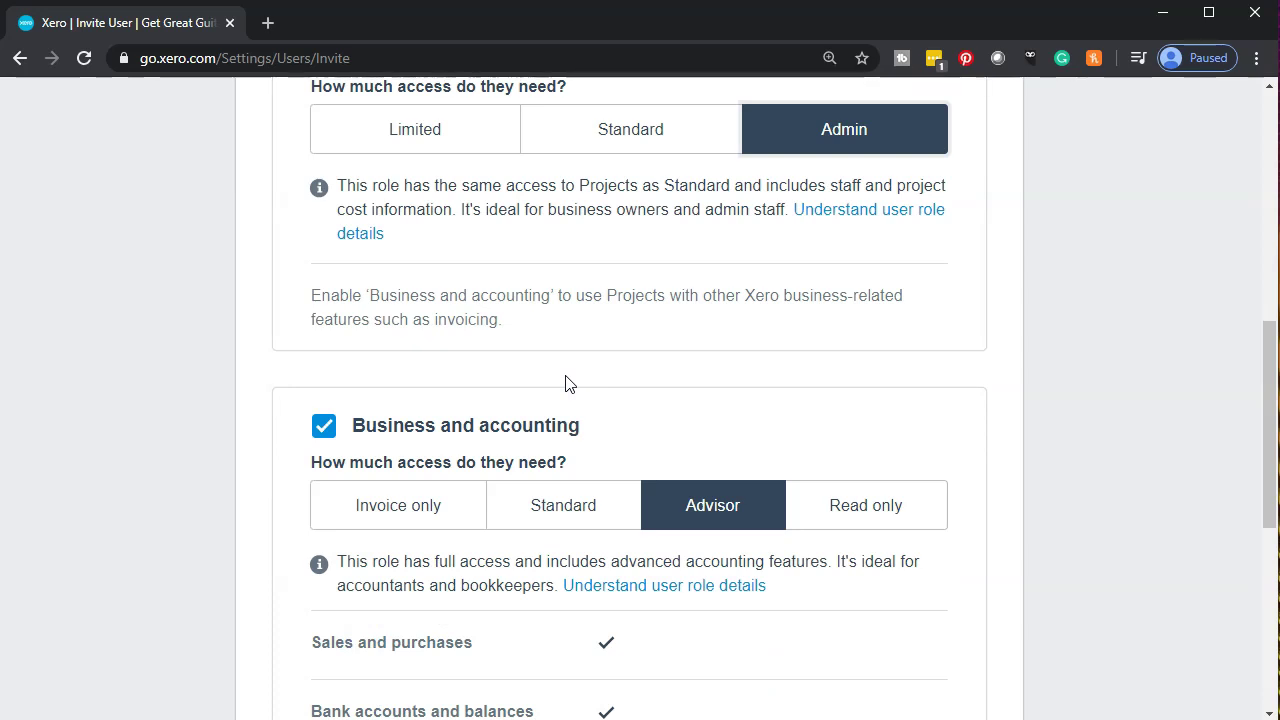
Change Business and accounting access from Advisor to Standard.
{"action": "scroll", "coordinate": [566, 383], "scroll_direction": "down", "scroll_amount": 1}
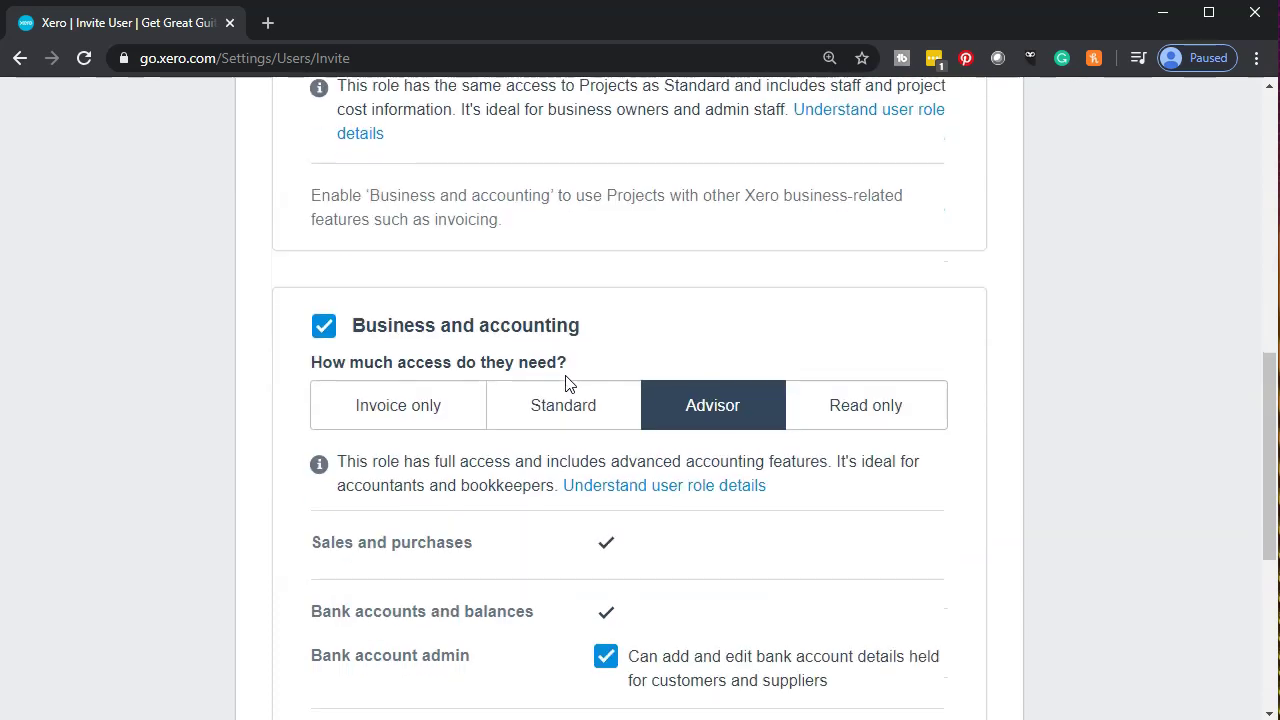
{"action": "left_click", "coordinate": [566, 410]}
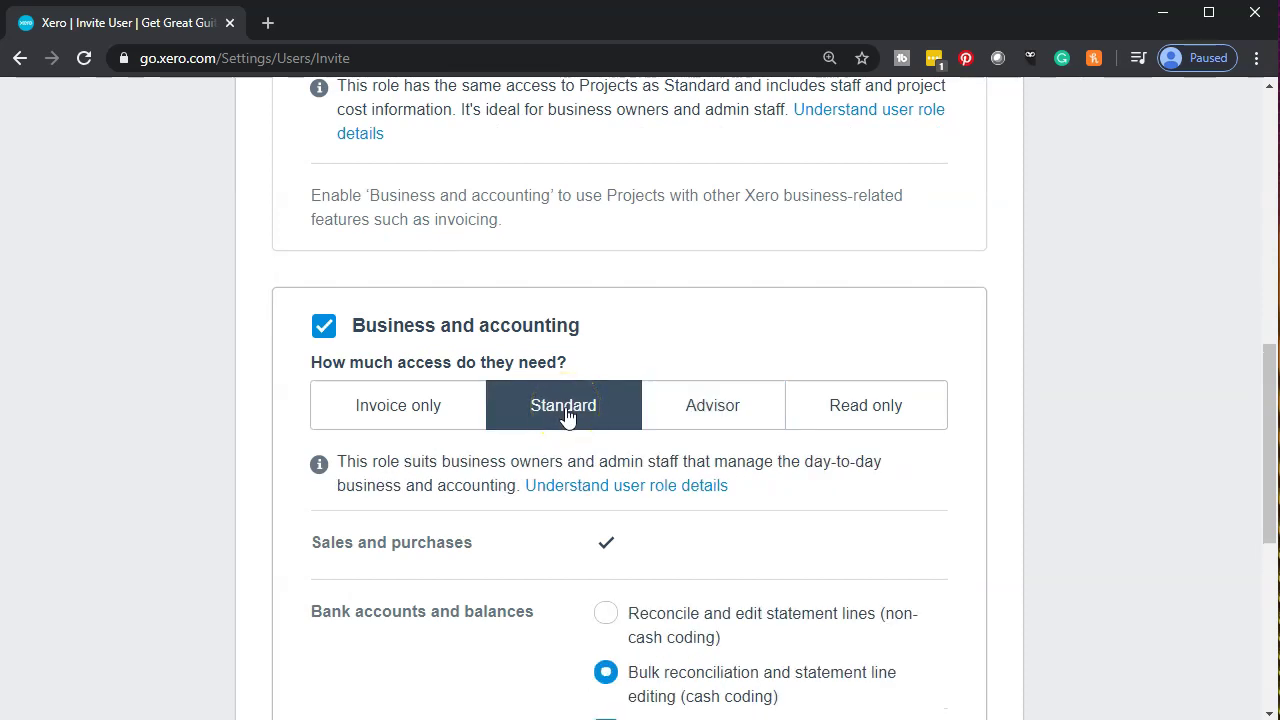
{"action": "scroll", "coordinate": [566, 415], "scroll_direction": "down", "scroll_amount": 5}
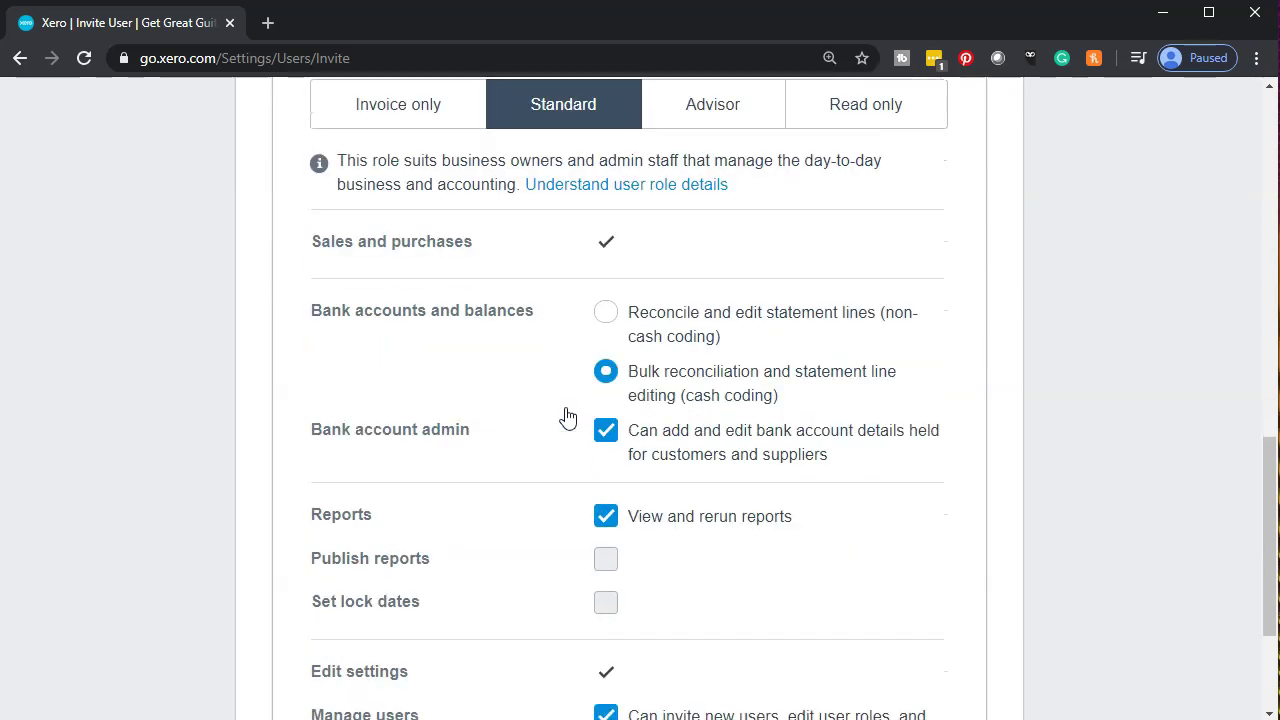
{"action": "scroll", "coordinate": [565, 415], "scroll_direction": "up", "scroll_amount": 3}
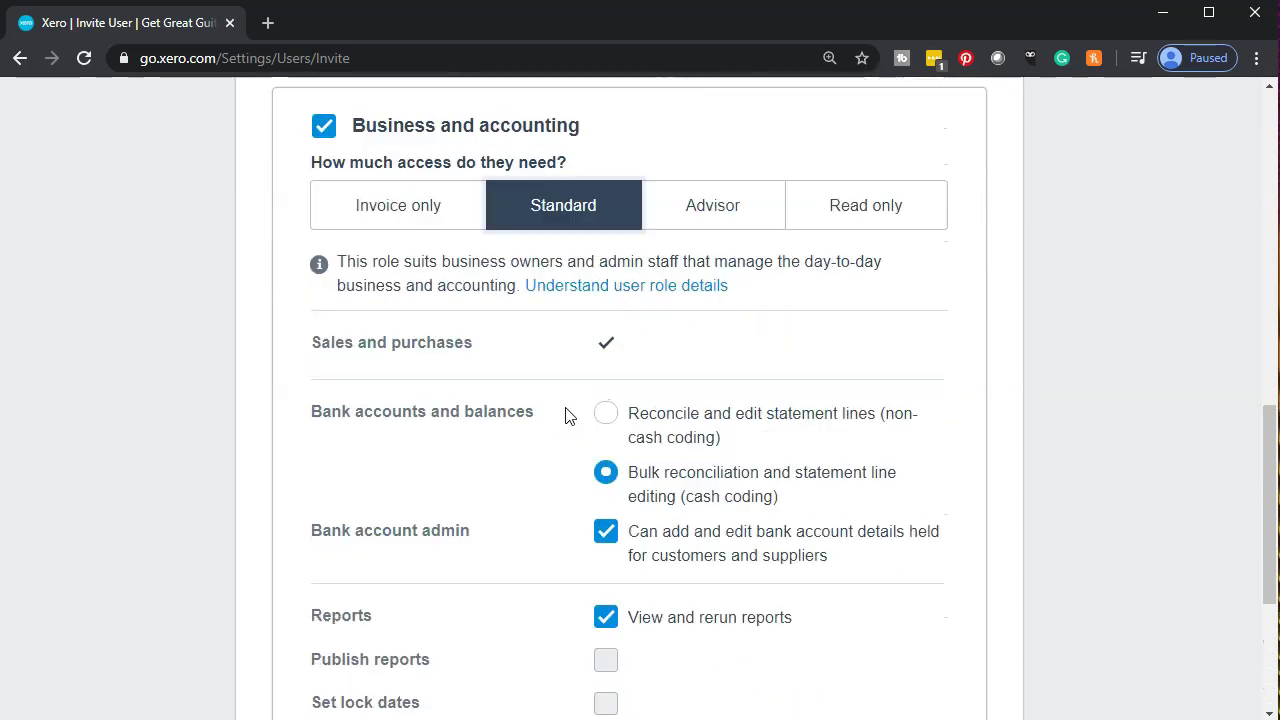
Send the invitation and open its link from the Outlook e-mail.
{"action": "scroll", "coordinate": [565, 415], "scroll_direction": "down", "scroll_amount": 3}
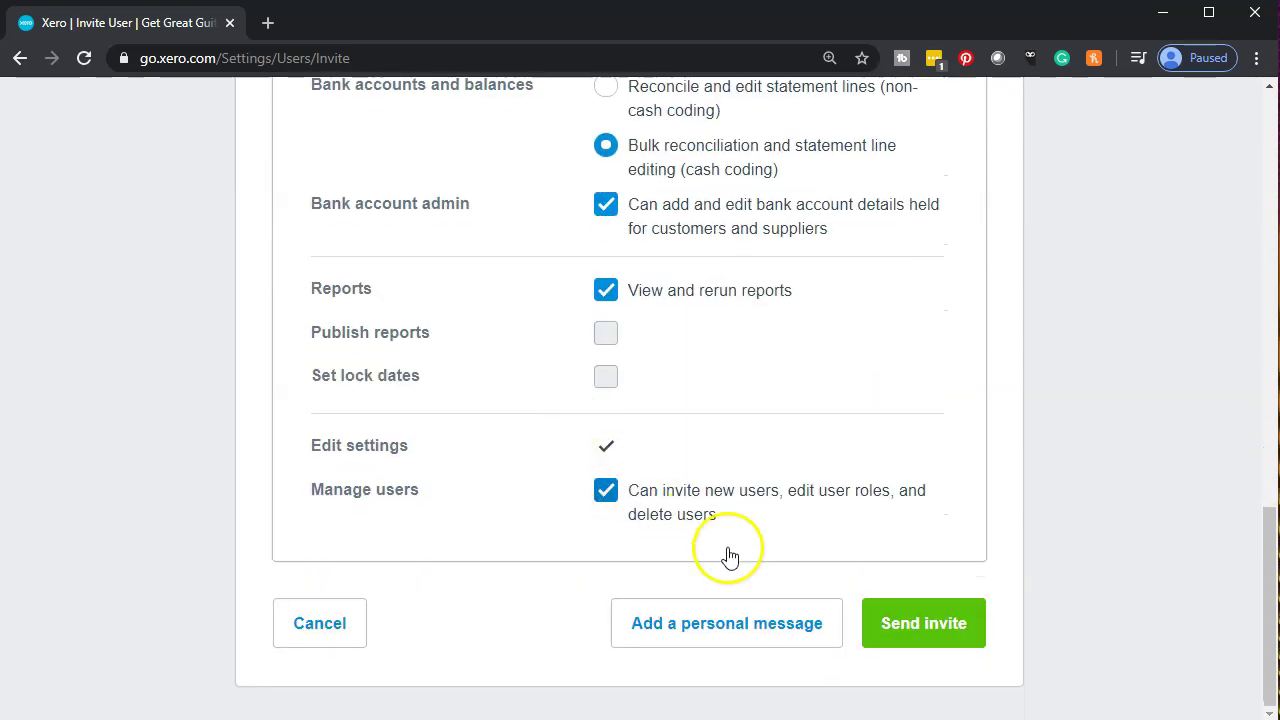
{"action": "left_click", "coordinate": [944, 646]}
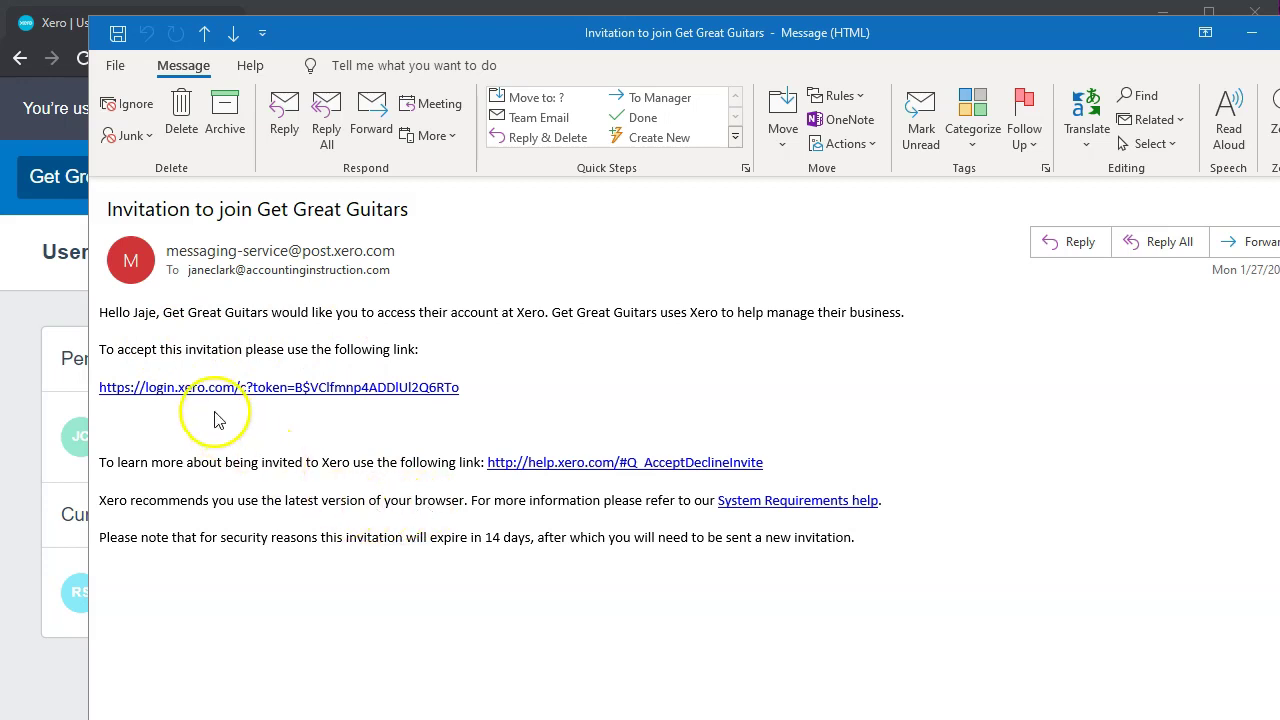
{"action": "left_click", "coordinate": [1251, 33]}
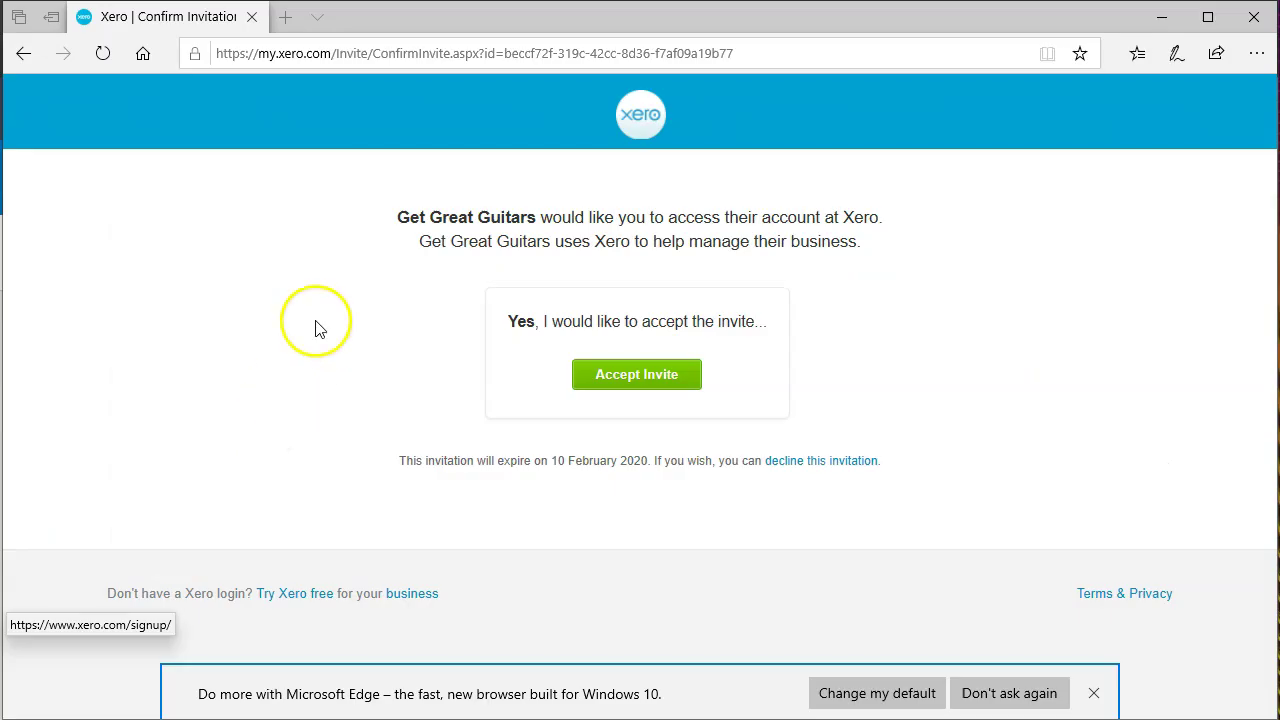
Accept the invitation and correct the misspelled letter in the first name.
{"action": "left_click", "coordinate": [596, 390]}
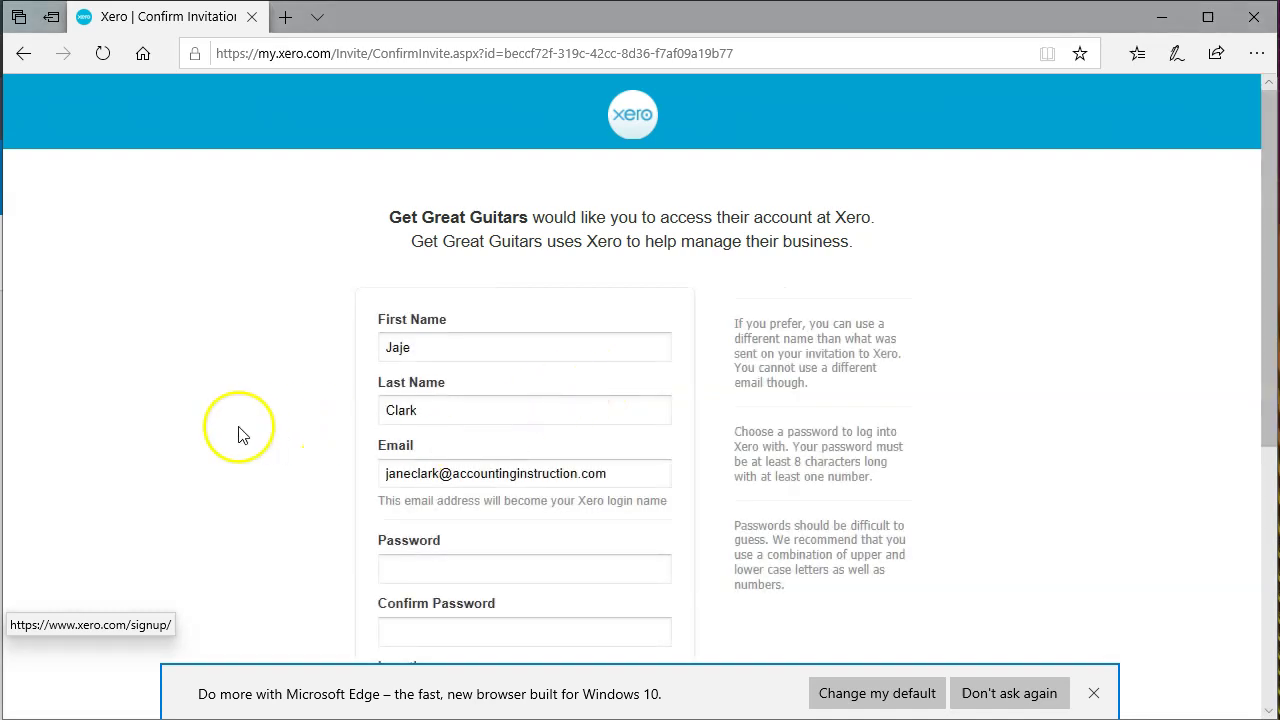
{"action": "scroll", "coordinate": [237, 431], "scroll_direction": "down", "scroll_amount": 1}
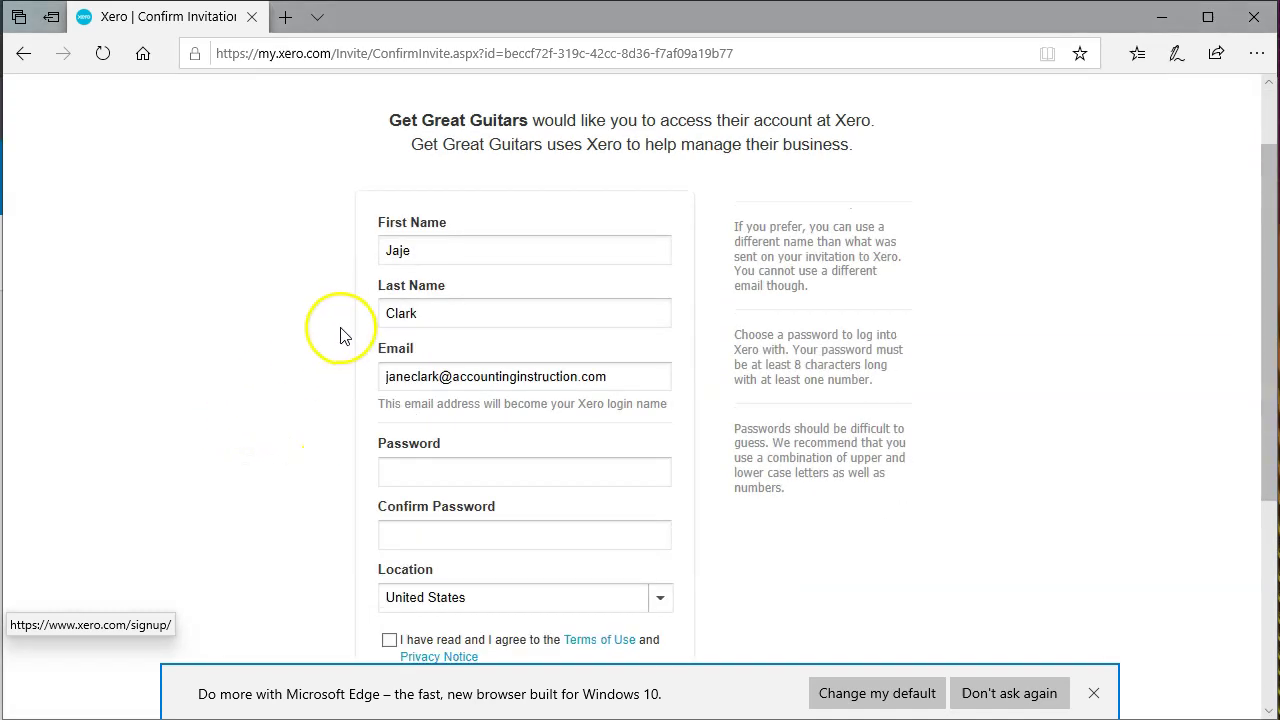
{"action": "left_click", "coordinate": [397, 250]}
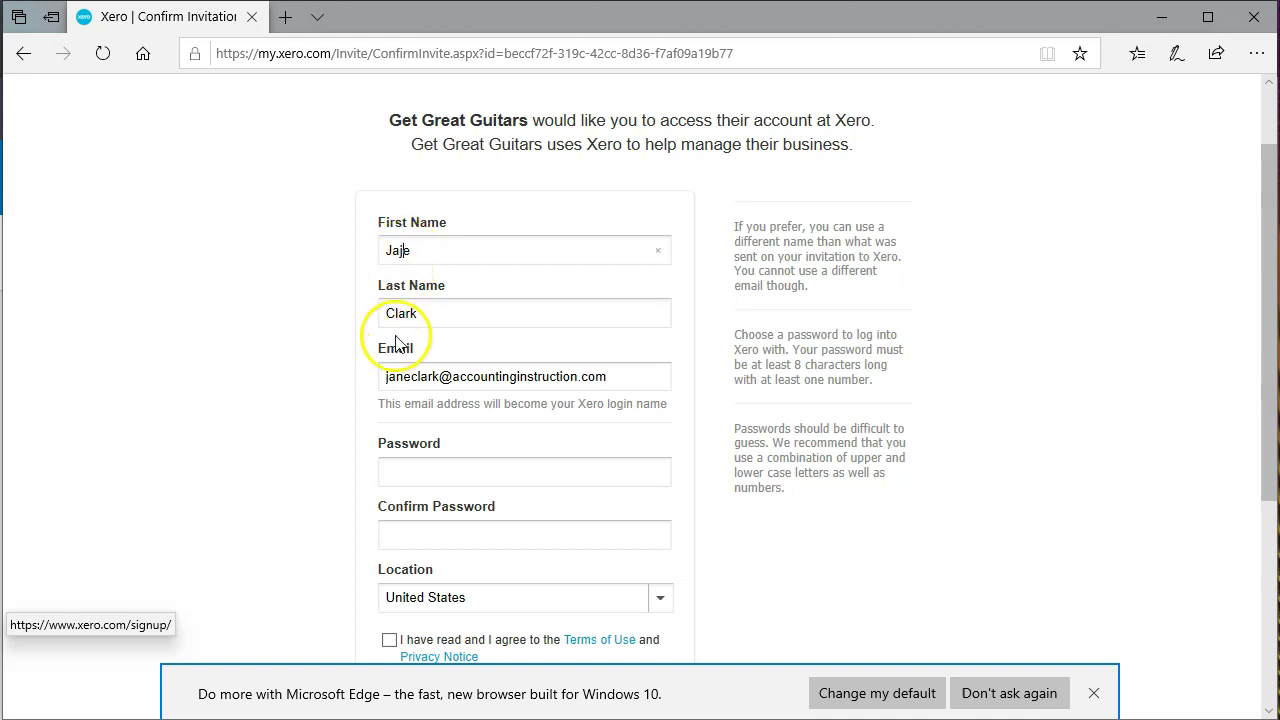
{"action": "key", "text": "Delete"}
{"action": "type", "text": "n"}
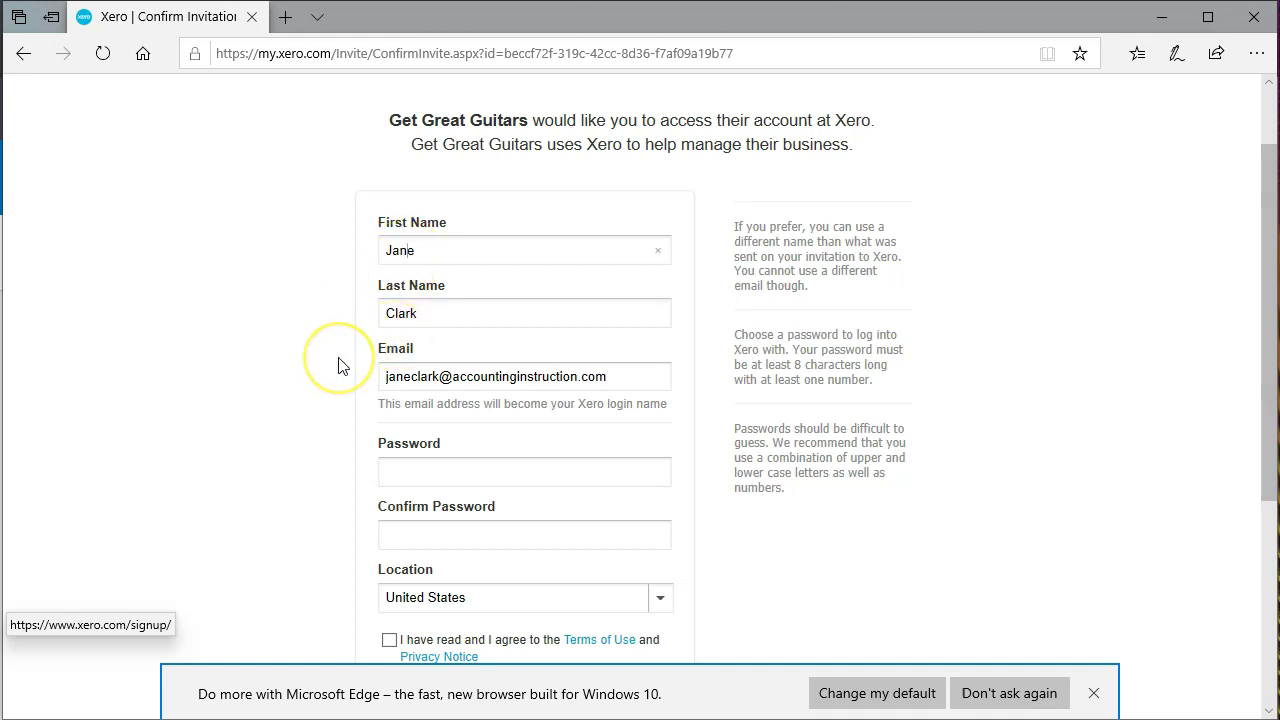
{"action": "scroll", "coordinate": [338, 366], "scroll_direction": "down", "scroll_amount": 1}
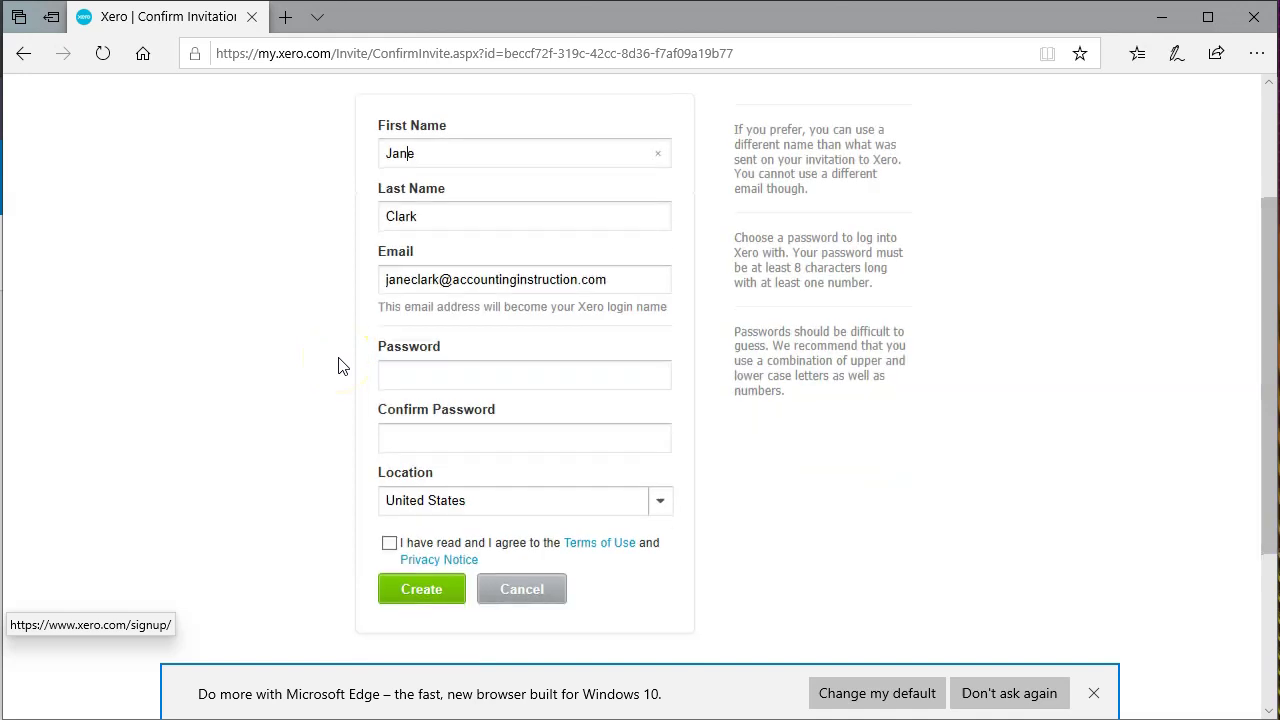
Set the account password, agree to the Terms of Use and create the login.
{"action": "left_click", "coordinate": [408, 374]}
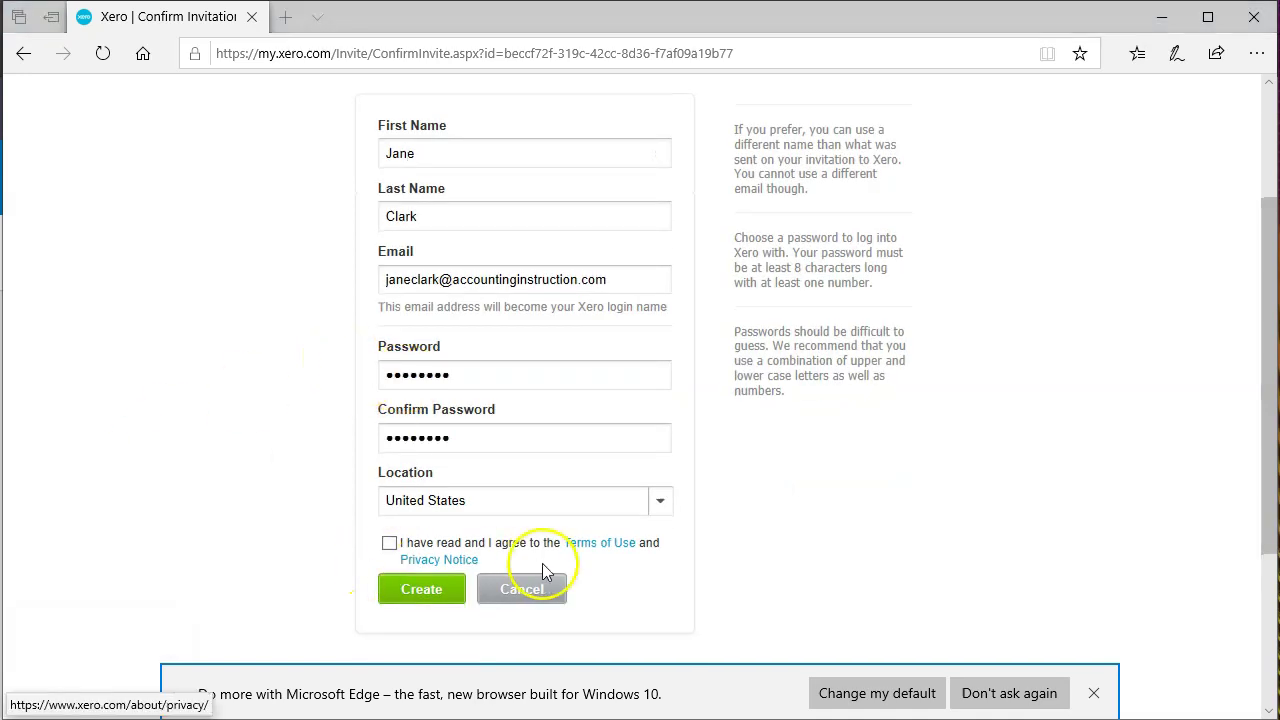
{"action": "left_click", "coordinate": [389, 543]}
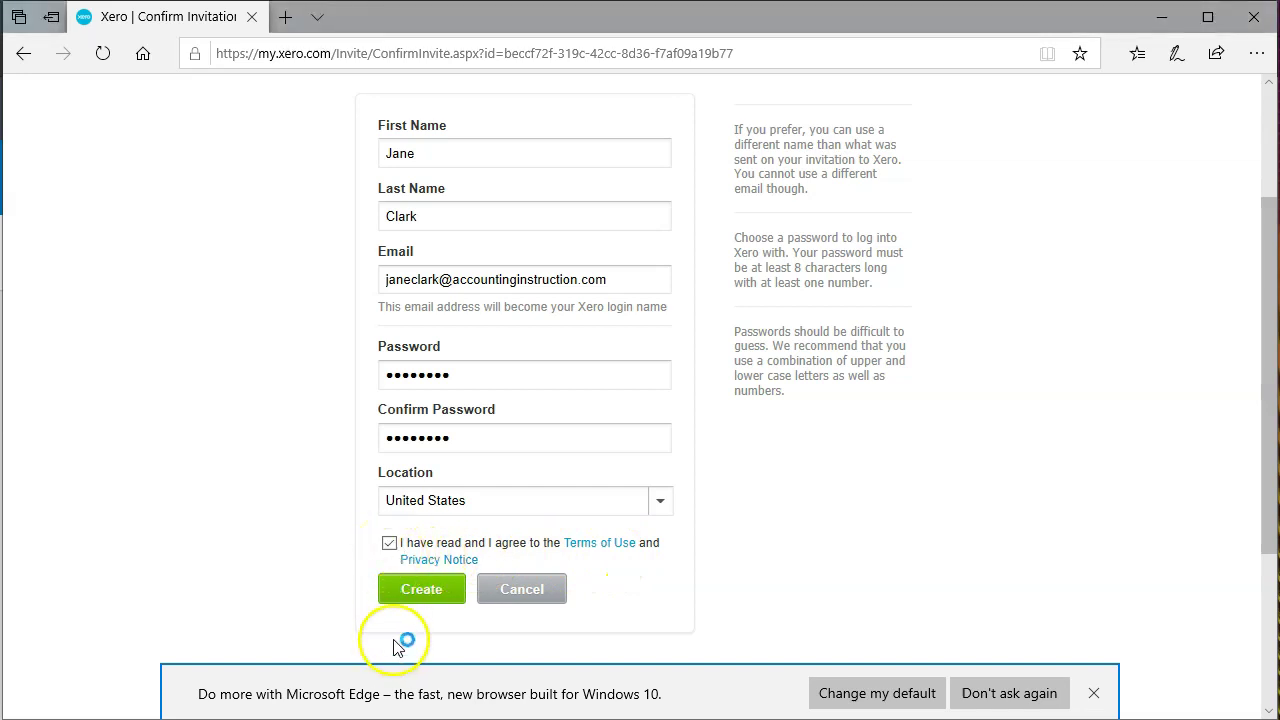
{"action": "left_click", "coordinate": [406, 592]}
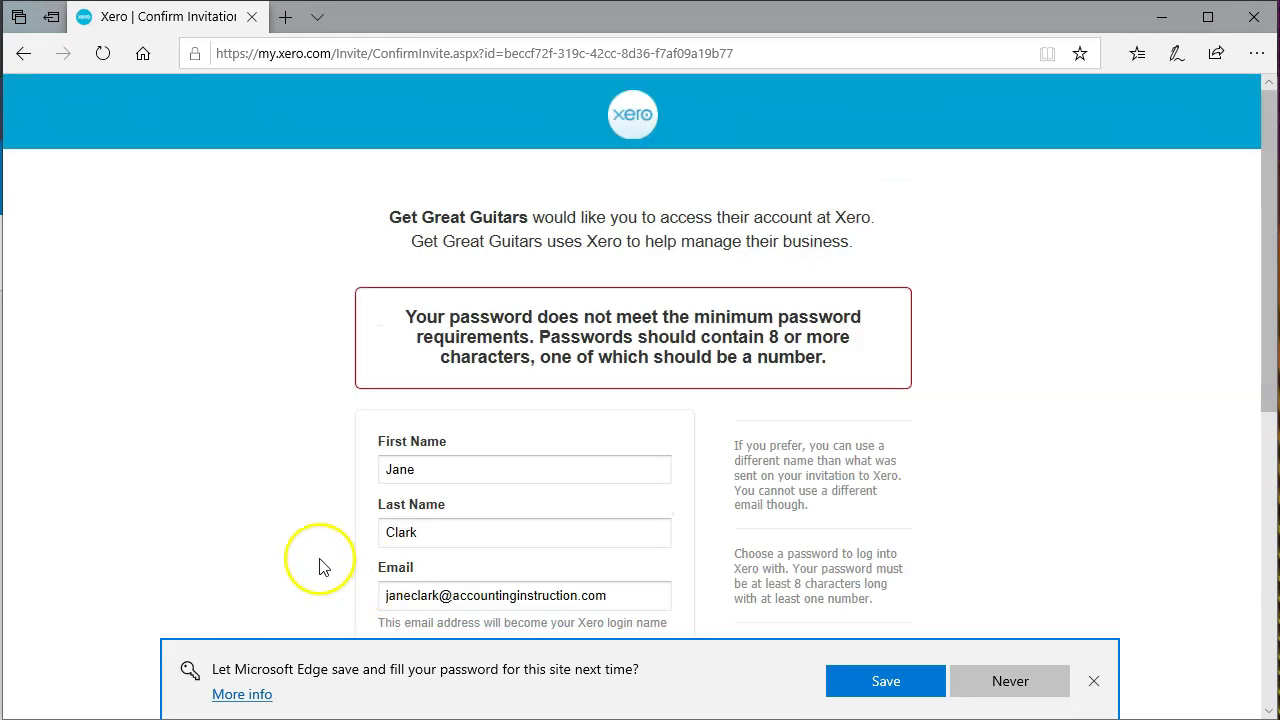
{"action": "scroll", "coordinate": [277, 523], "scroll_direction": "down", "scroll_amount": 2}
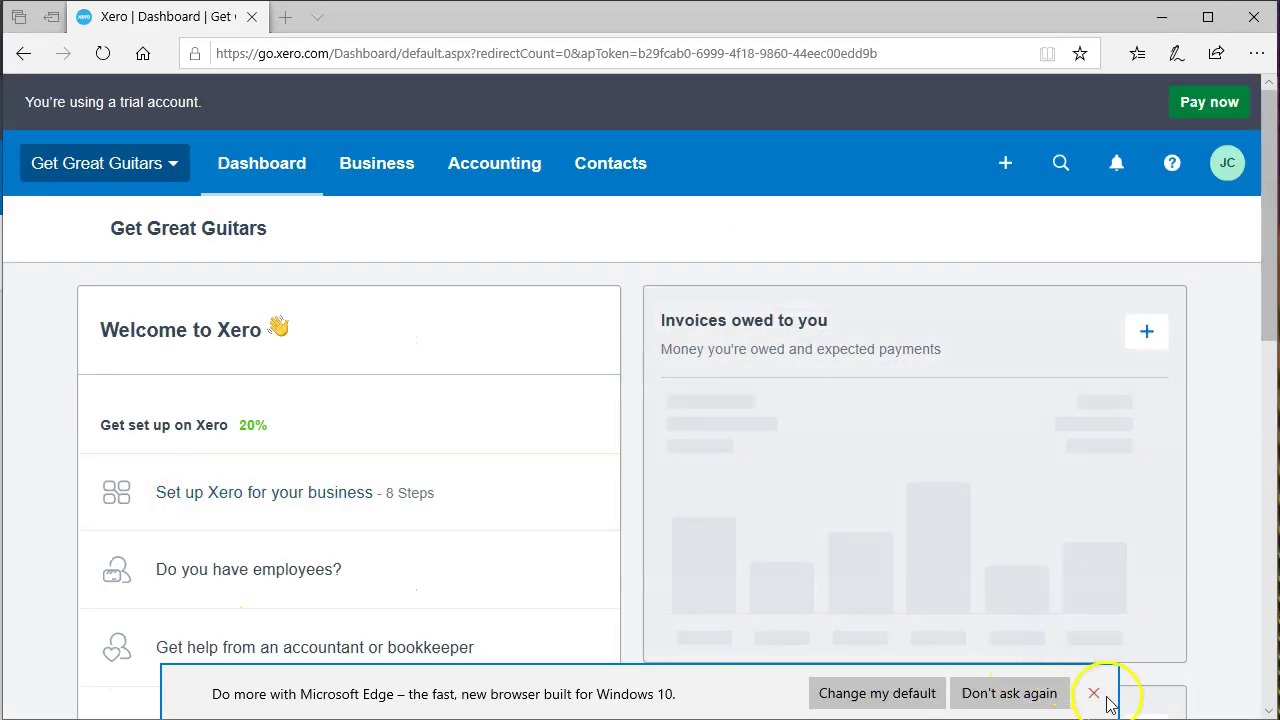
Dismiss the Edge default-browser promo bar and drag the new user's dashboard window aside.
{"action": "left_click", "coordinate": [1092, 692]}
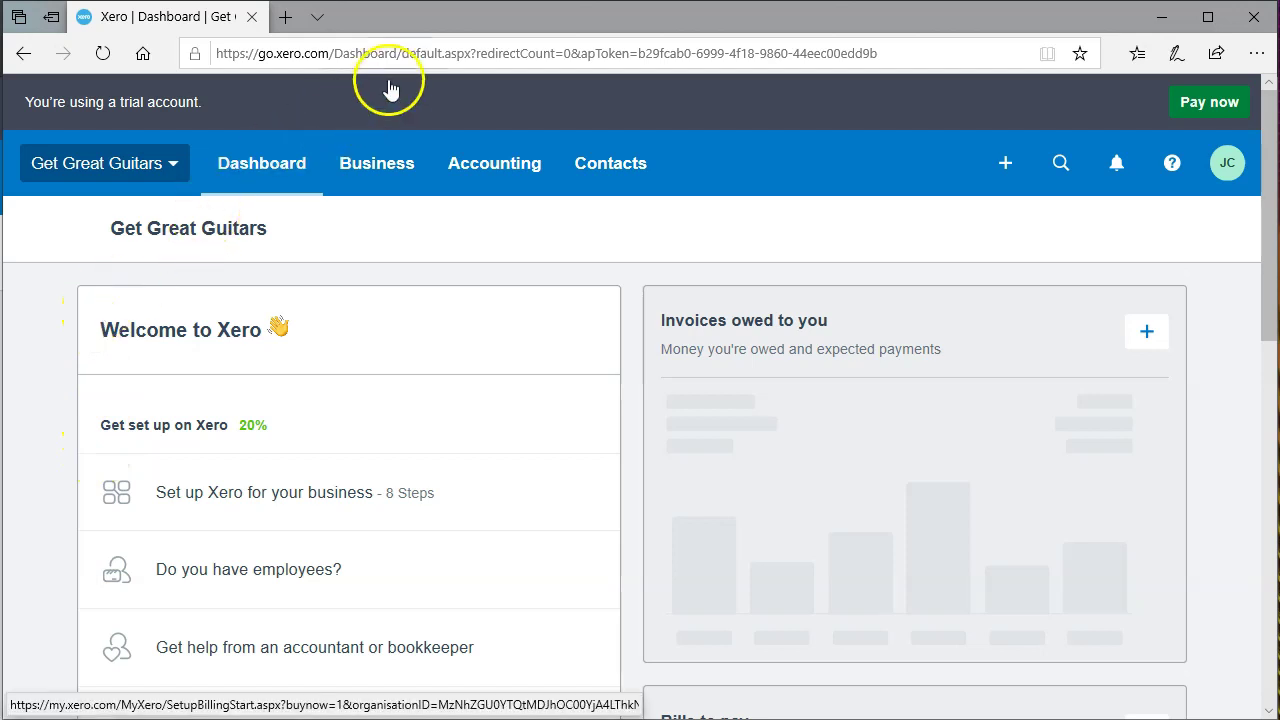
{"action": "left_click_drag", "start_coordinate": [386, 22], "coordinate": [1230, 62]}
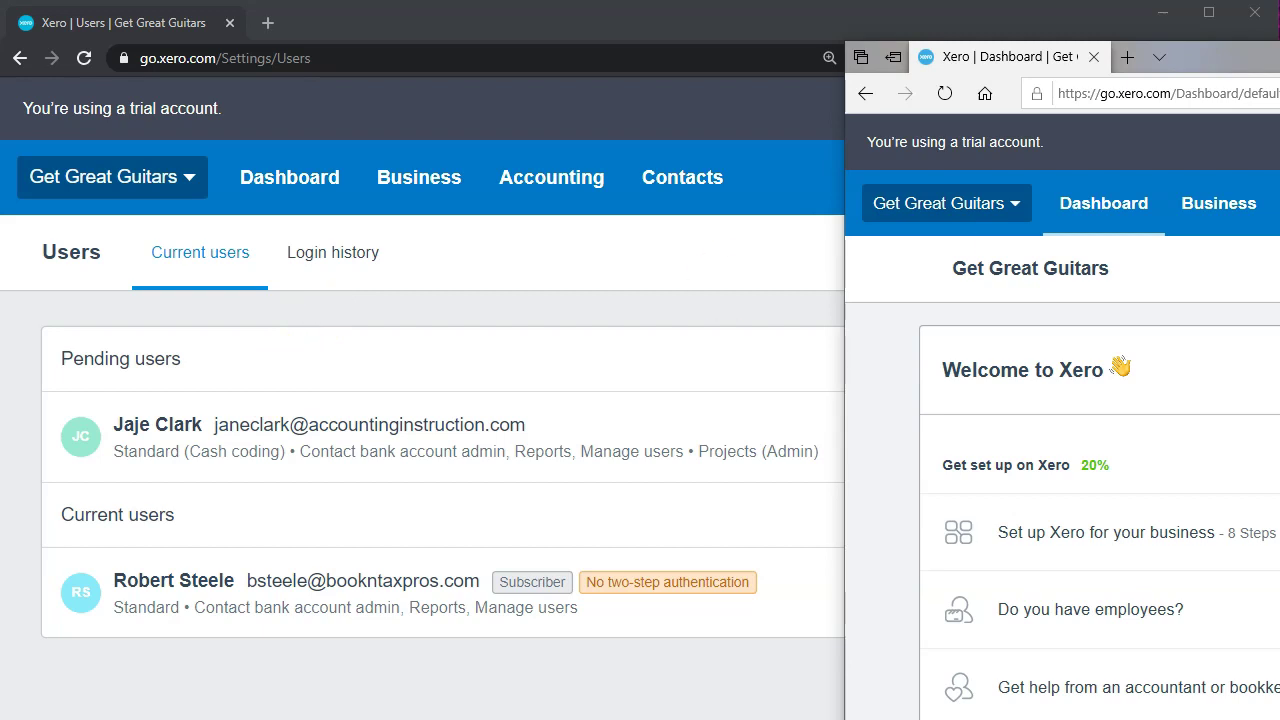
Switch back to the Users list and open the pending invitee's three-dot actions menu.
{"action": "key", "text": "alt+Tab"}
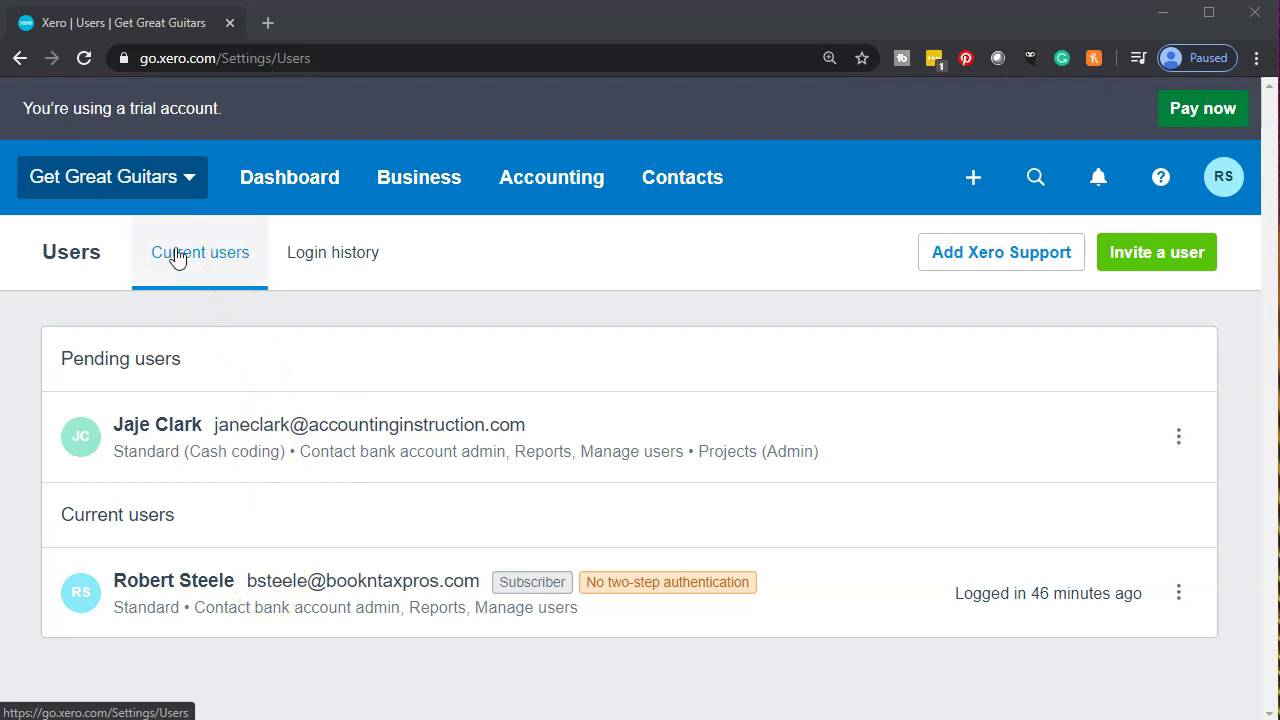
{"action": "left_click", "coordinate": [174, 253]}
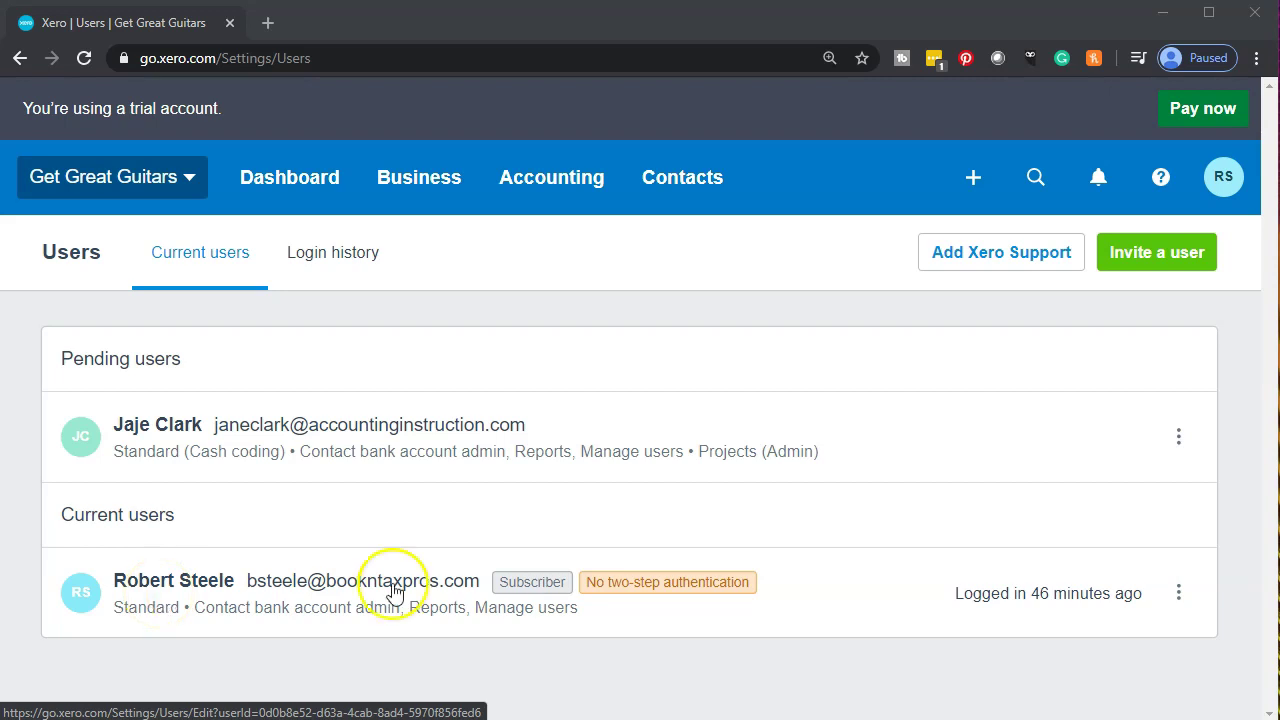
{"action": "left_click", "coordinate": [1184, 447]}
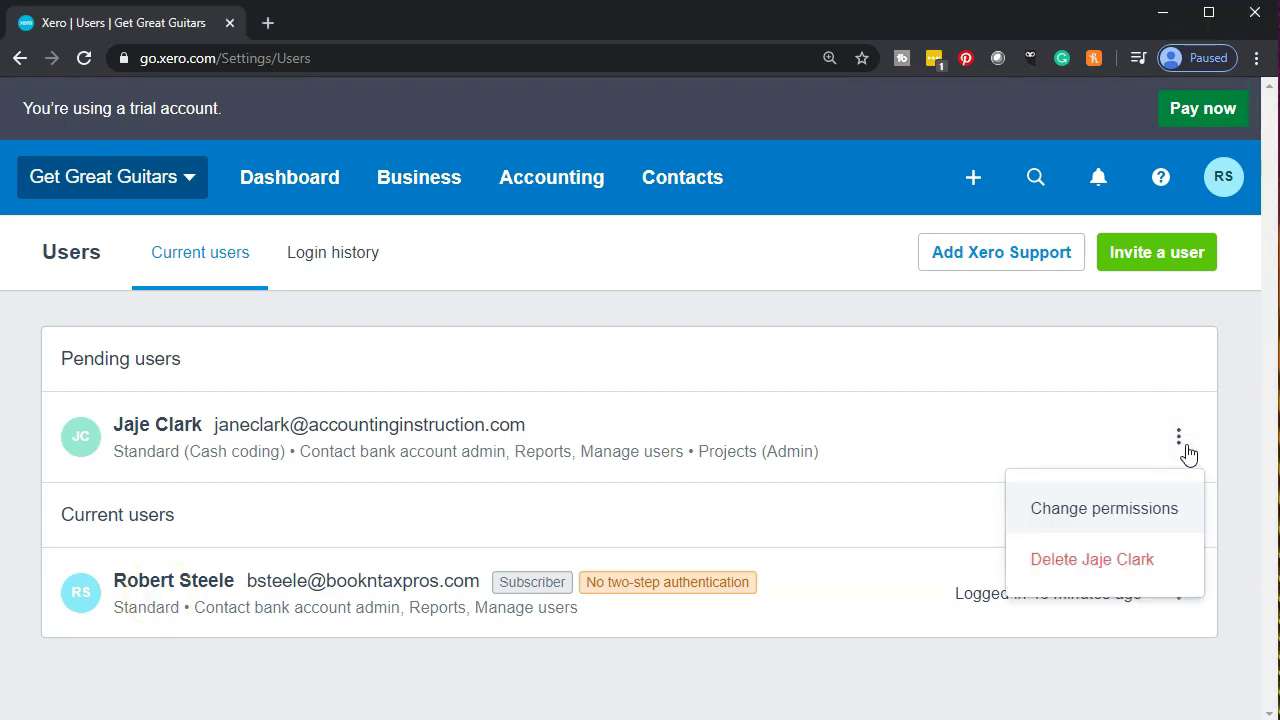
Choose Change permissions, then review the invitee's Standard cash-coding, Reports and Manage users settings.
{"action": "left_click", "coordinate": [1068, 525]}
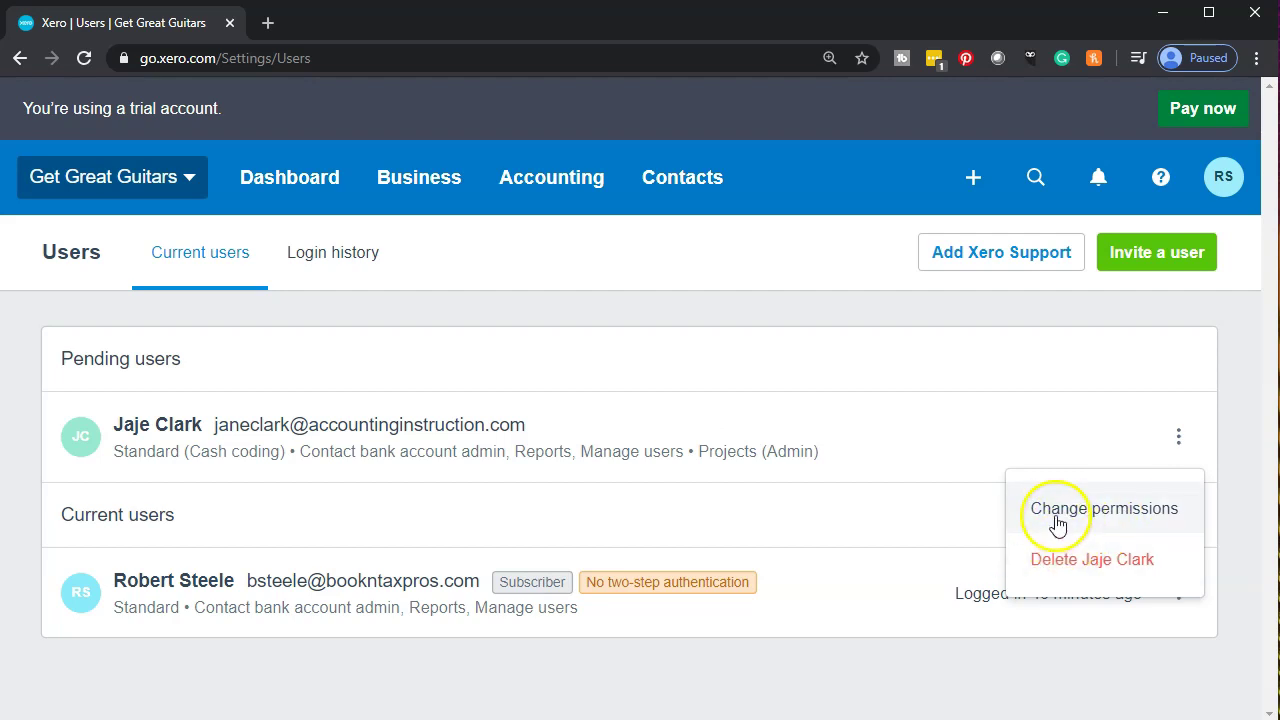
{"action": "left_click", "coordinate": [1058, 525]}
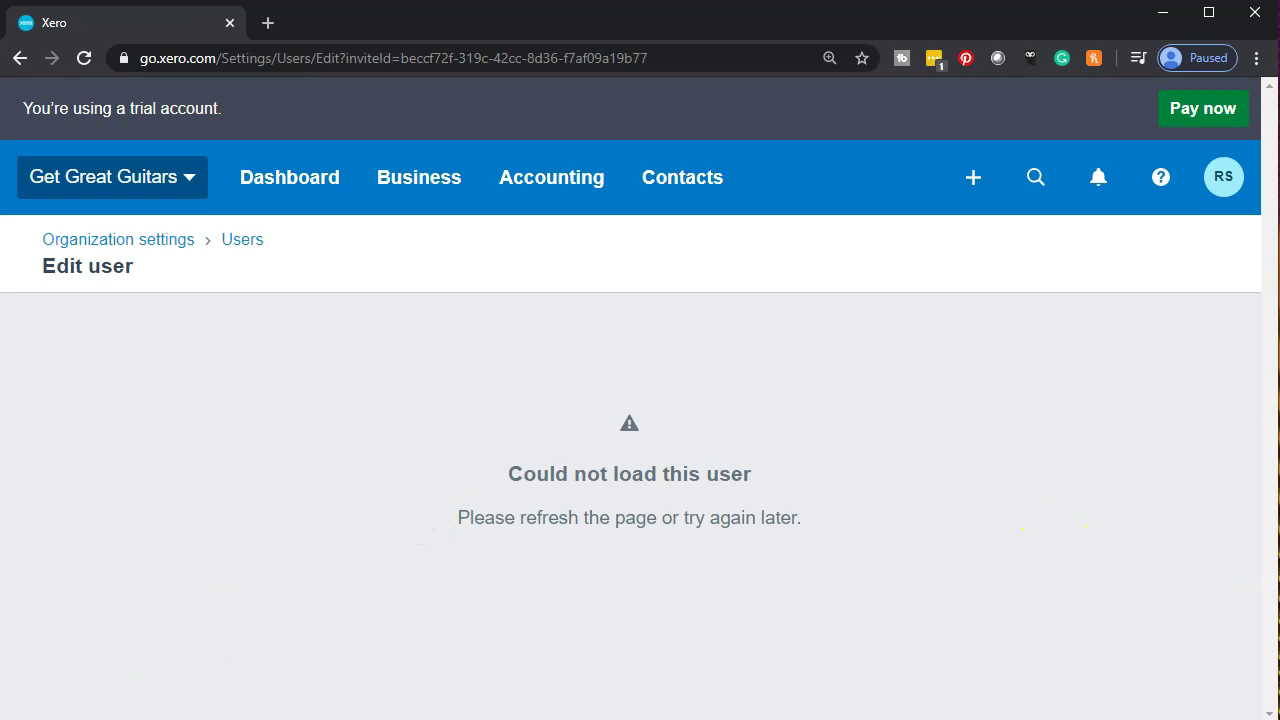
{"action": "scroll", "coordinate": [43, 449], "scroll_direction": "down", "scroll_amount": 1}
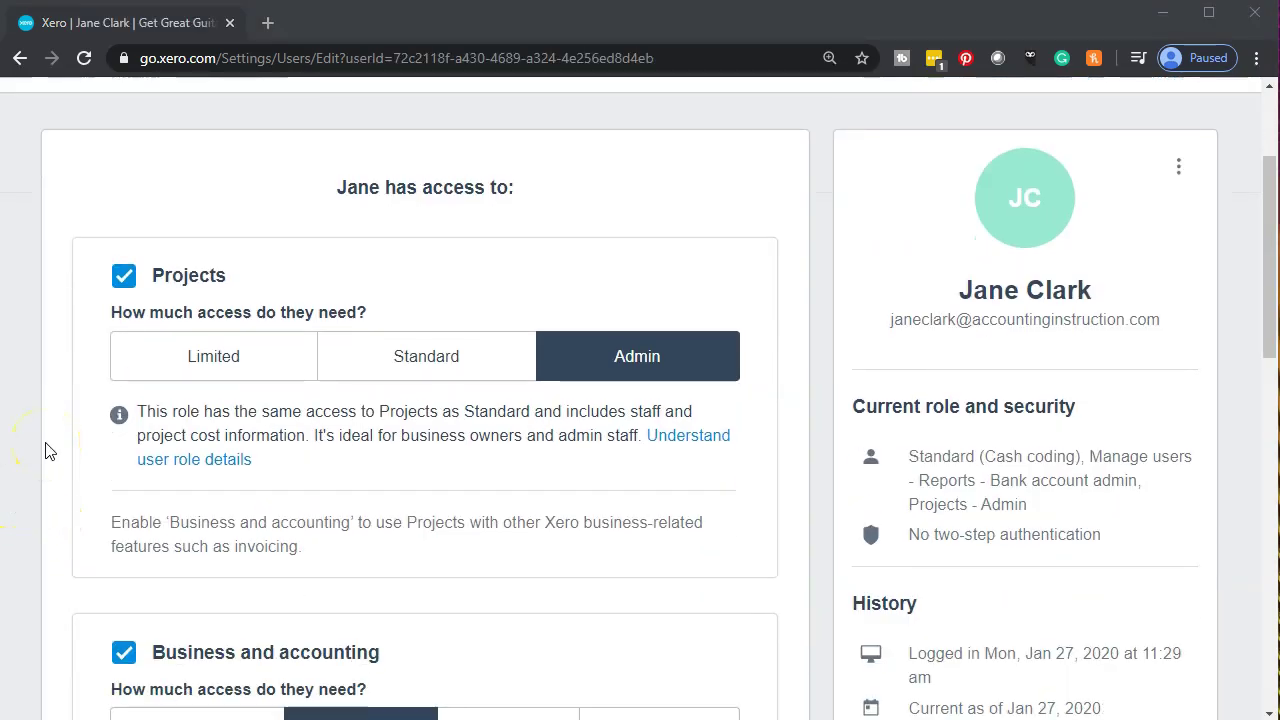
{"action": "scroll", "coordinate": [43, 449], "scroll_direction": "down", "scroll_amount": 4}
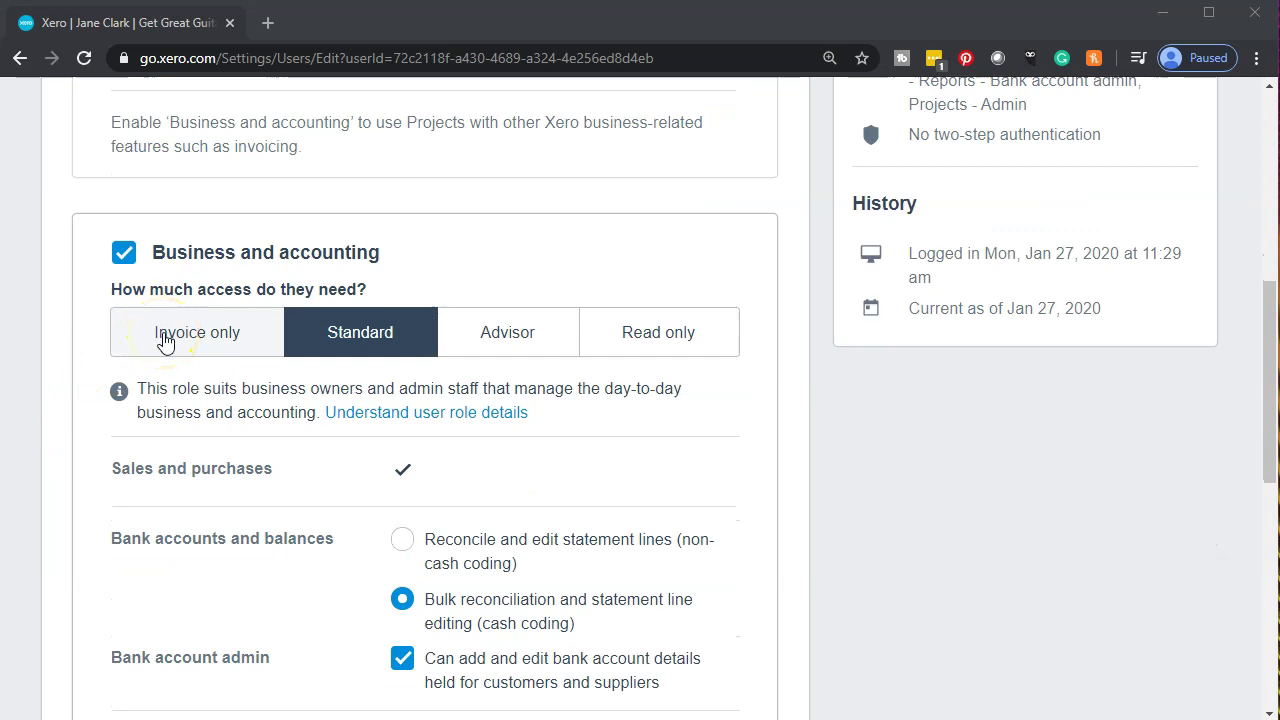
{"action": "scroll", "coordinate": [449, 343], "scroll_direction": "down", "scroll_amount": 1}
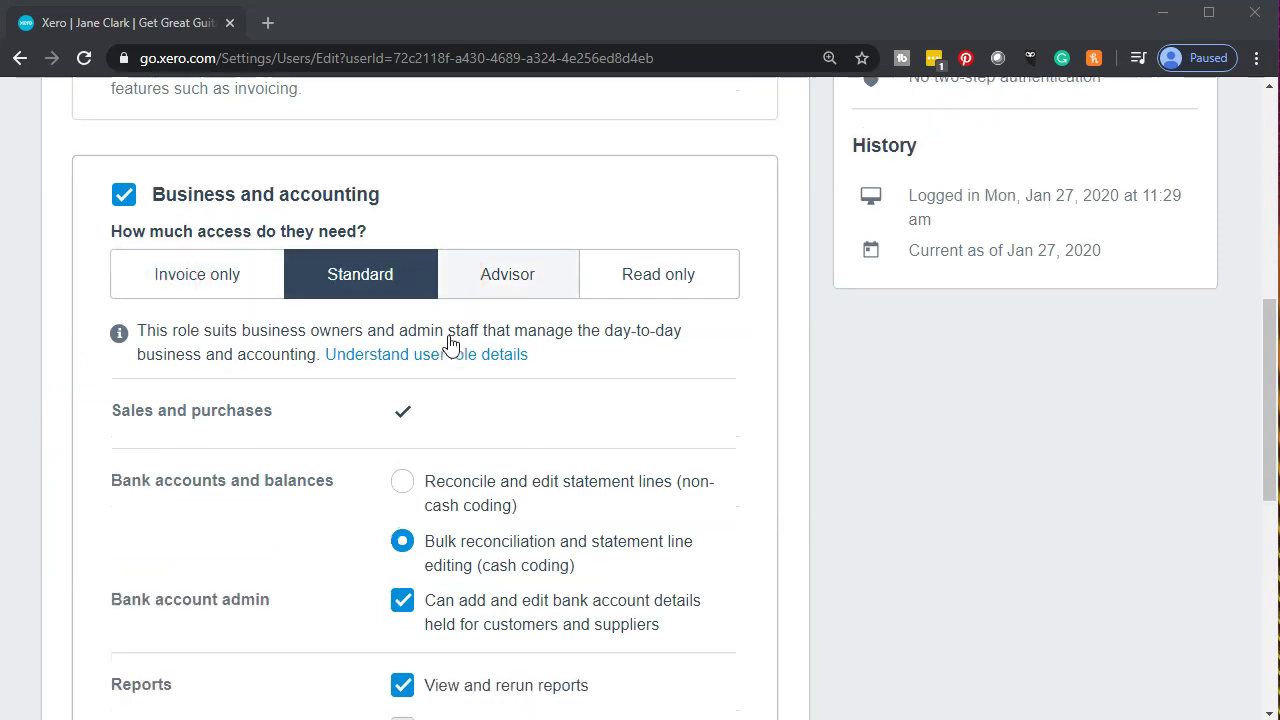
{"action": "scroll", "coordinate": [240, 630], "scroll_direction": "down", "scroll_amount": 4}
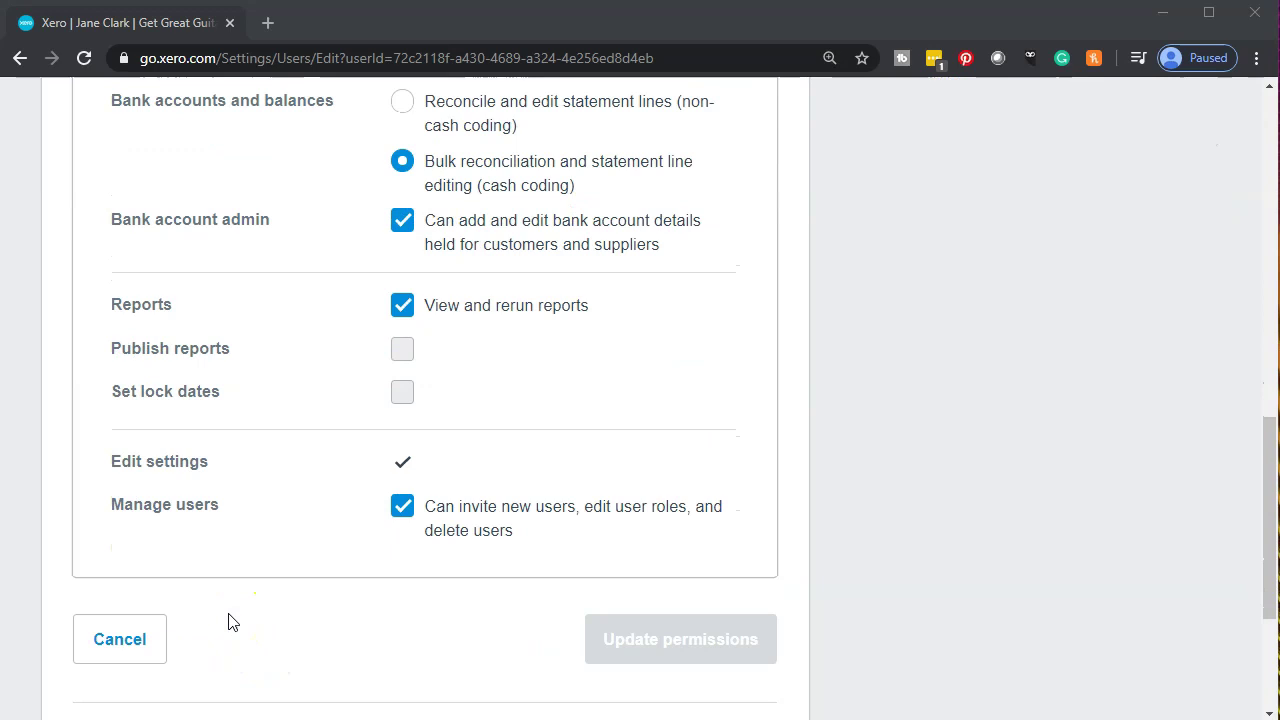
{"action": "scroll", "coordinate": [228, 622], "scroll_direction": "down", "scroll_amount": 2}
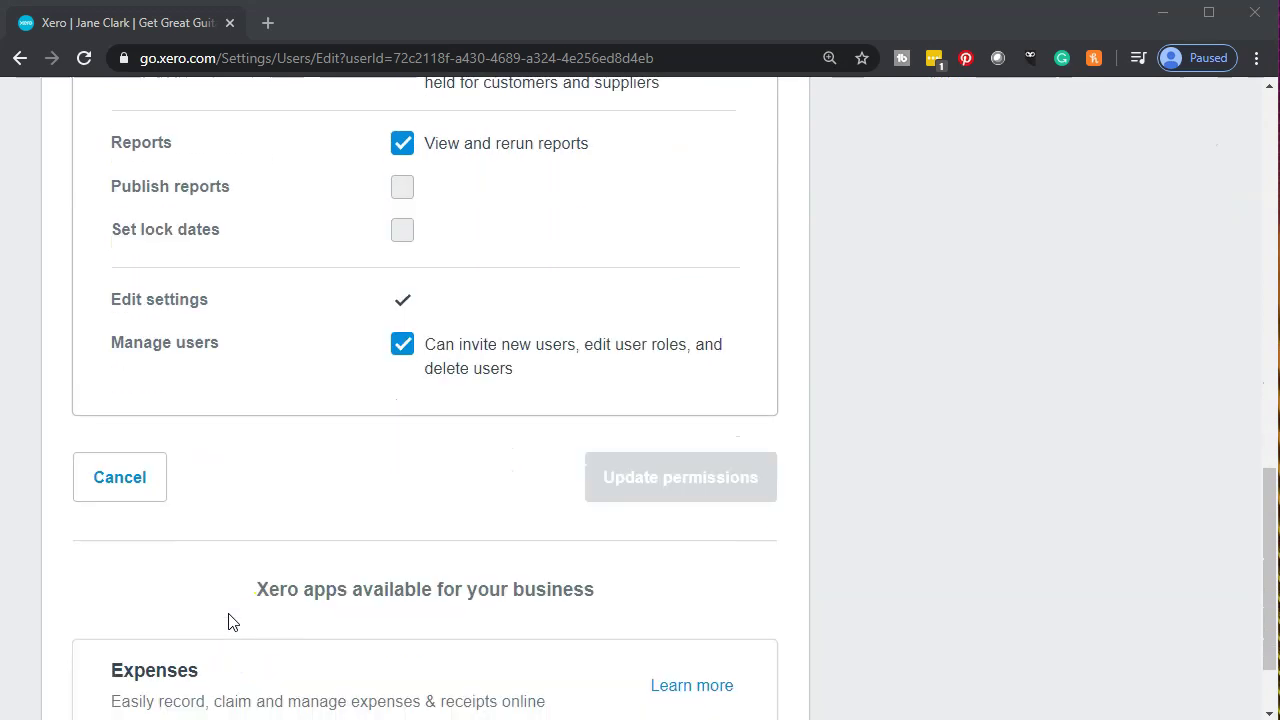
{"action": "scroll", "coordinate": [228, 622], "scroll_direction": "up", "scroll_amount": 12}
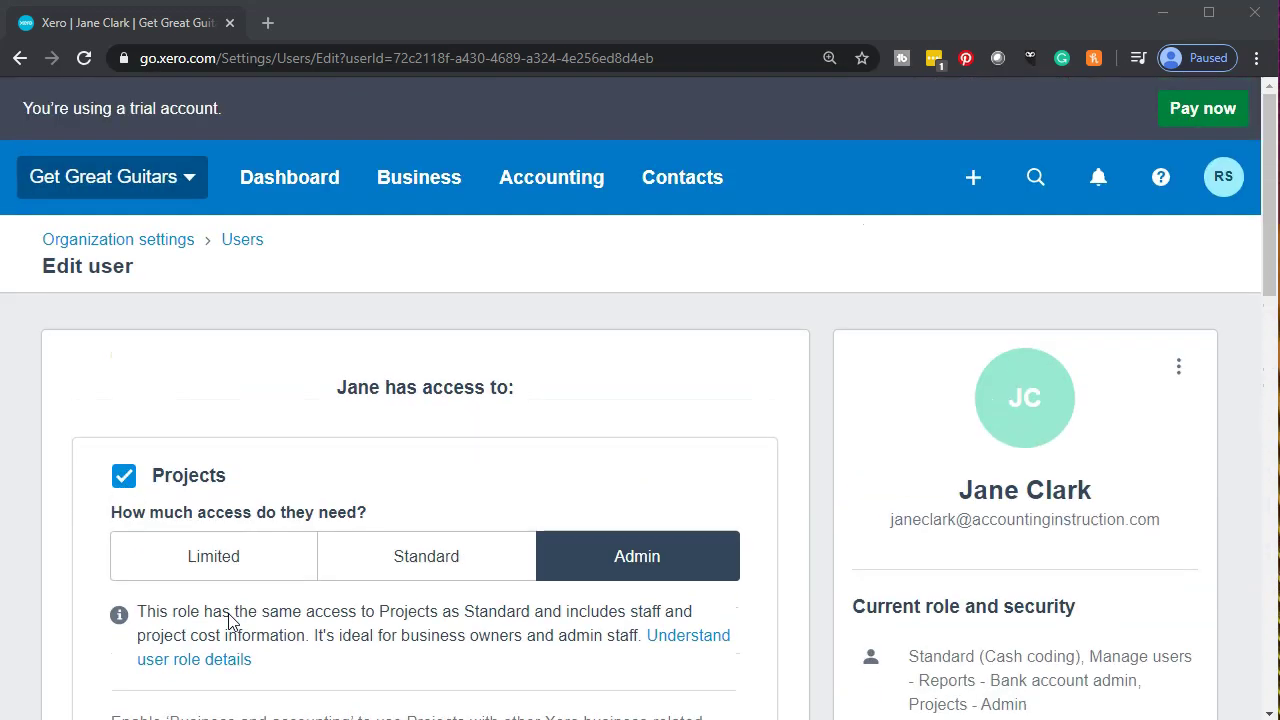